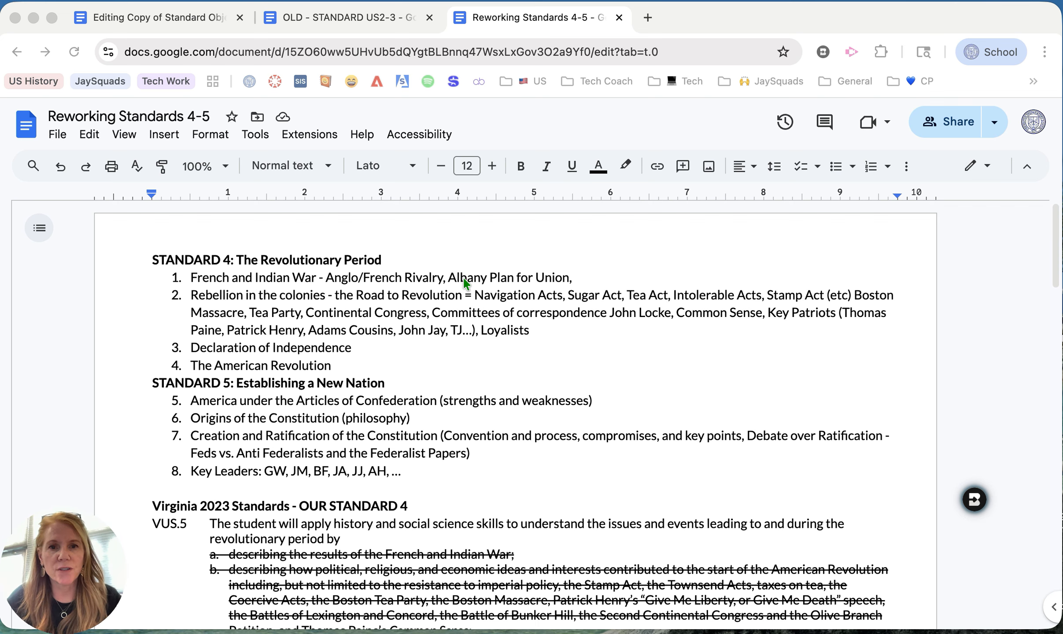
# - Look over the old US2-3, Reworking Standards 4-5 and editing copy documents in their separate browser tabs
pyautogui.click(341, 18)
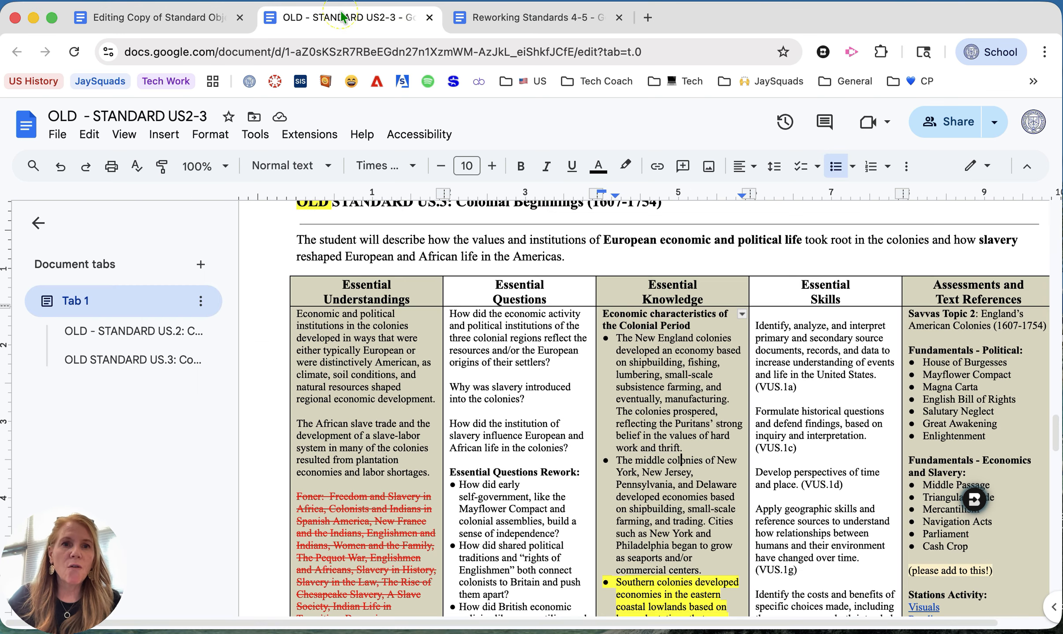
pyautogui.click(541, 32)
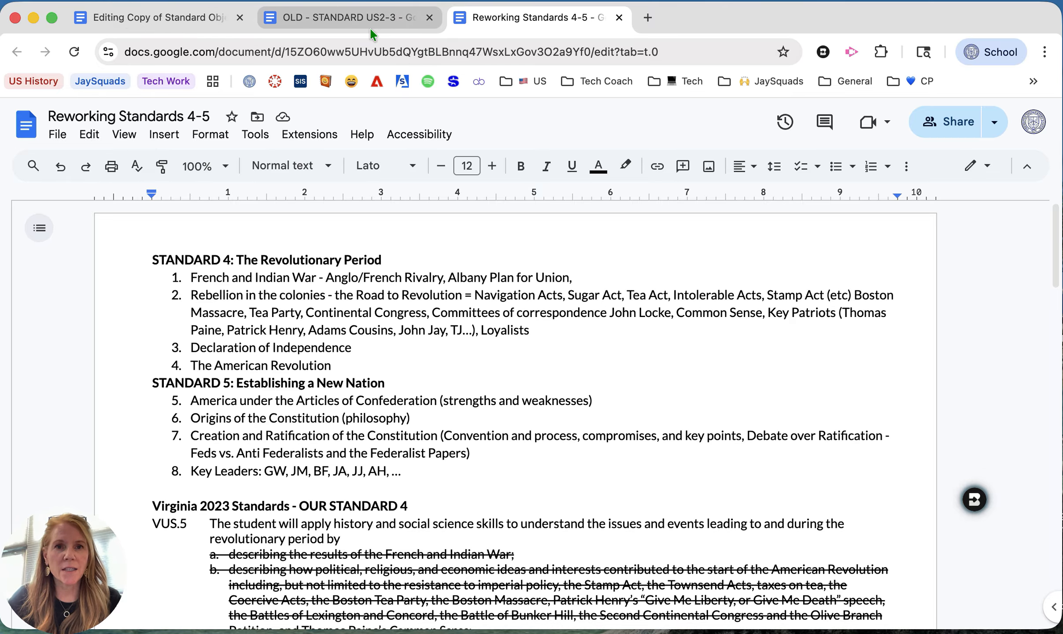
pyautogui.click(164, 19)
pyautogui.scroll(20, 461, 458)
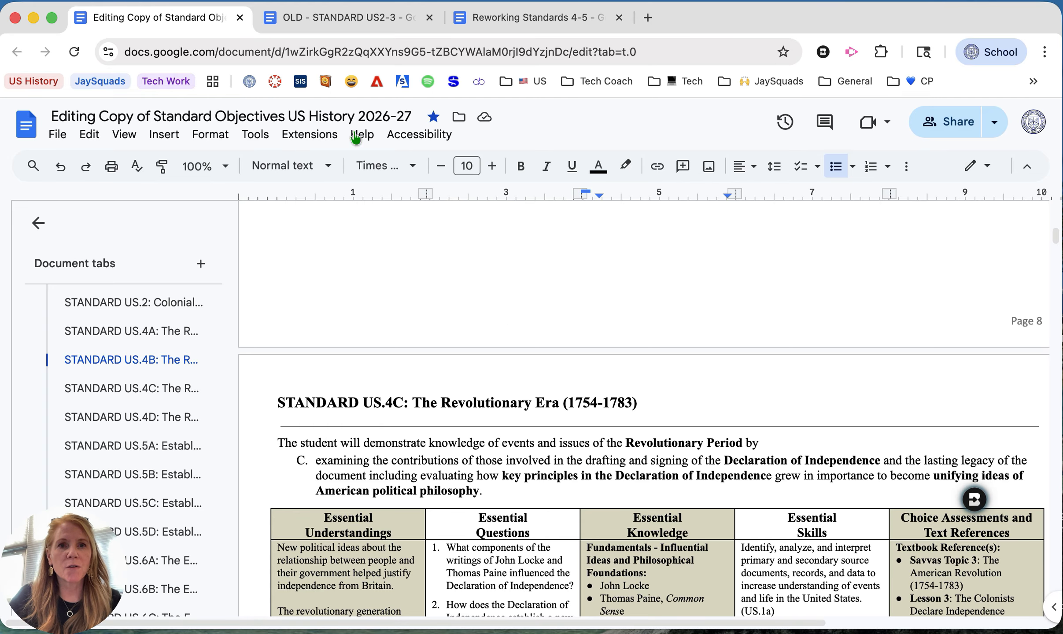
# - Show the OLD - STANDARD US2-3 document in split view beside the editing copy, and hide the outline in both documents
pyautogui.click(317, 25)
pyautogui.rightClick(316, 25)
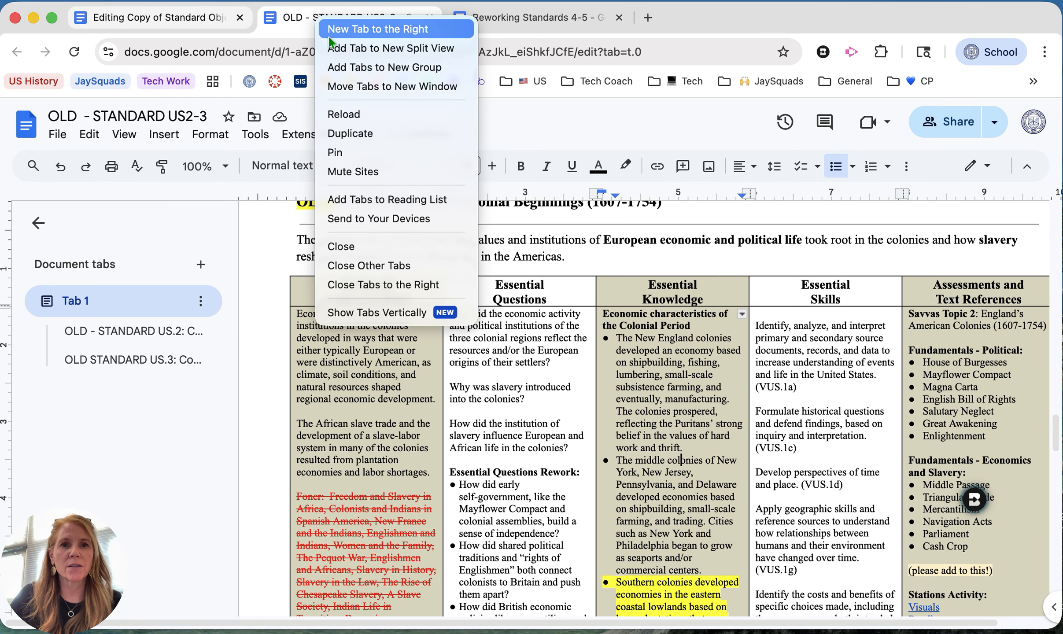
pyautogui.click(348, 45)
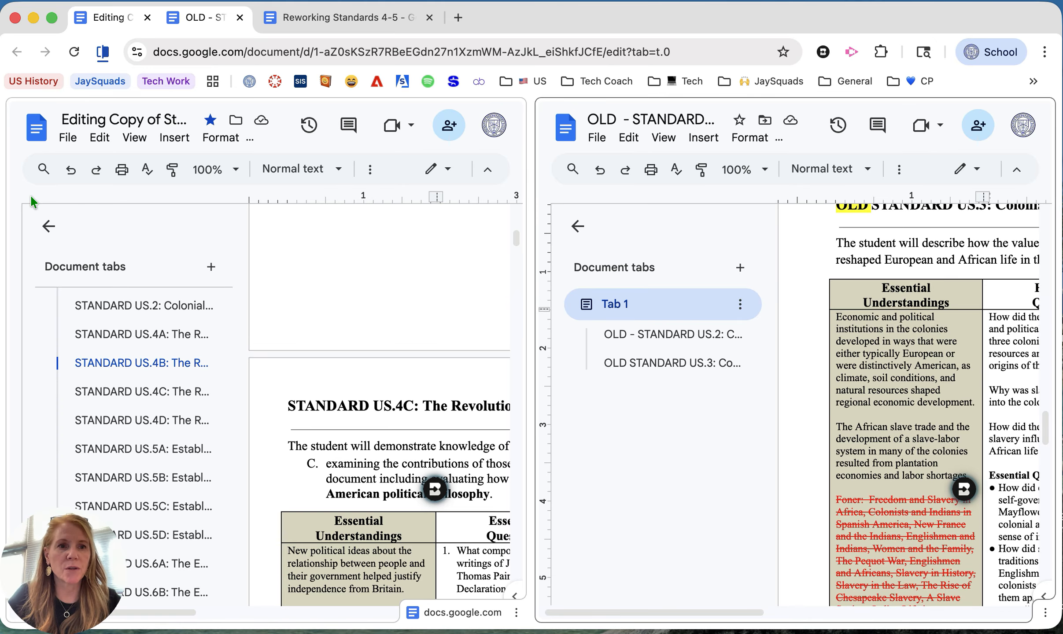
pyautogui.click(49, 226)
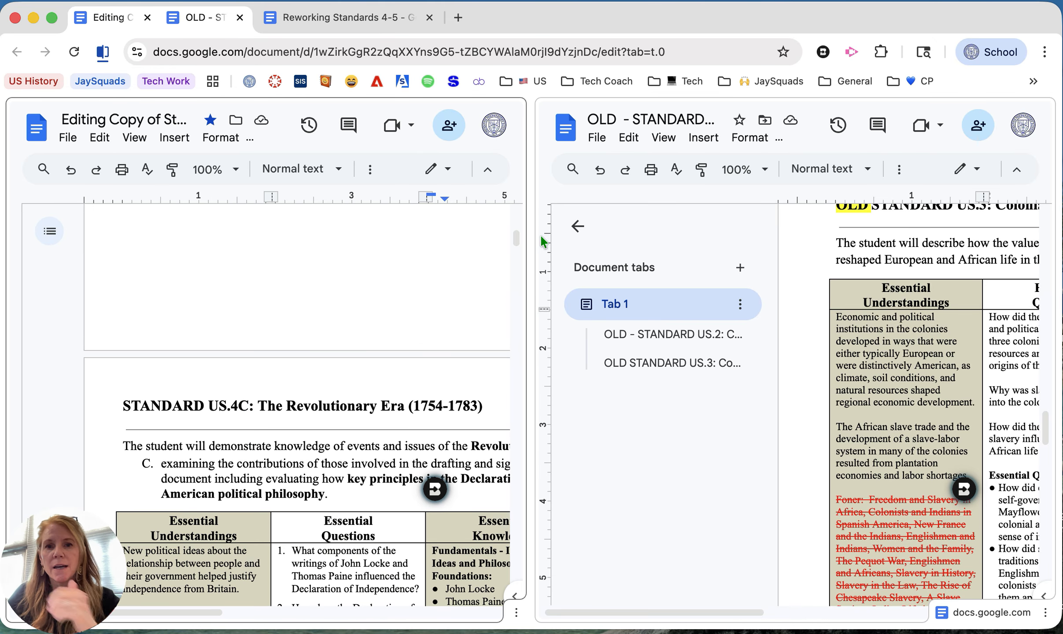
pyautogui.click(578, 226)
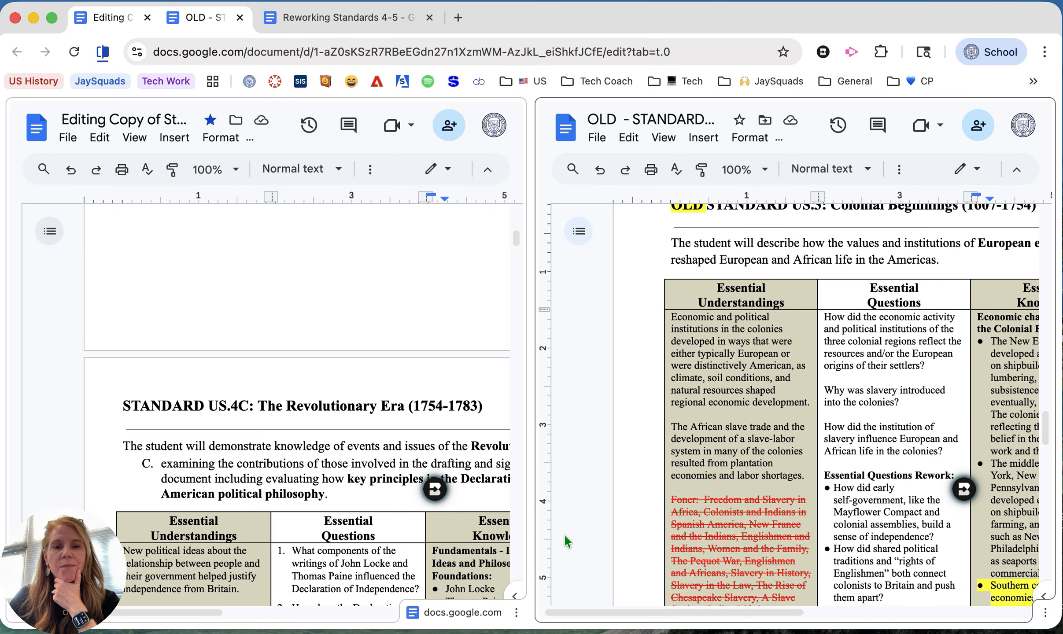
# - Select the yellow-highlighted Southern colonies bullet in the Essential Knowledge column of the old US.3 standard
pyautogui.scroll(-6, 853, 460)
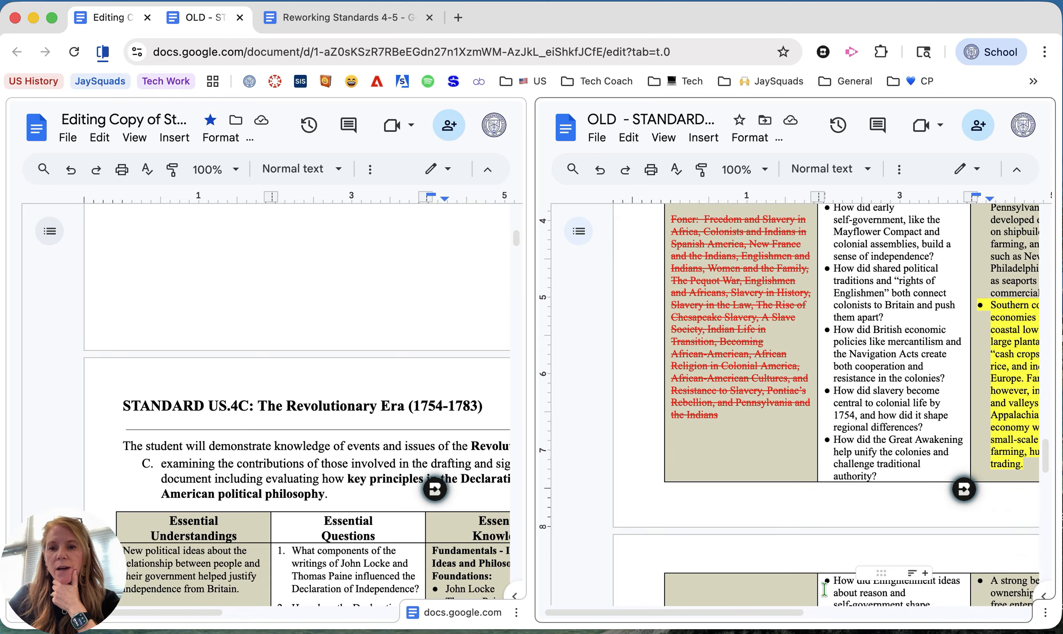
pyautogui.moveTo(615, 622); pyautogui.dragTo(775, 624)
pyautogui.moveTo(727, 305); pyautogui.dragTo(825, 520)
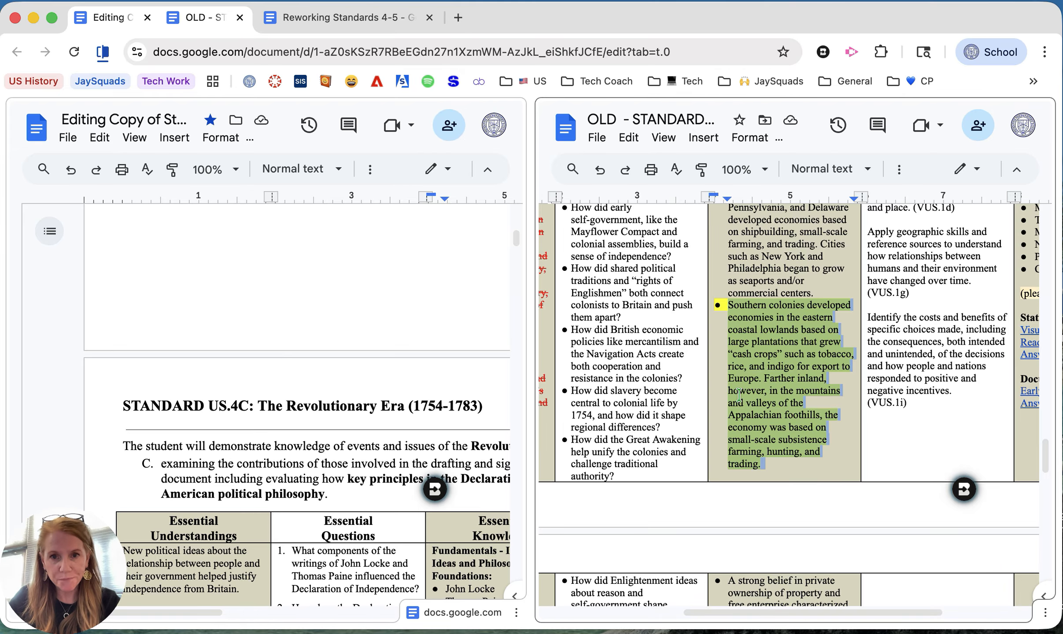
# - In the editing copy's STANDARD US.2 table, start a new line below the Enlightenment bullet in the Essential Knowledge column
pyautogui.click(50, 231)
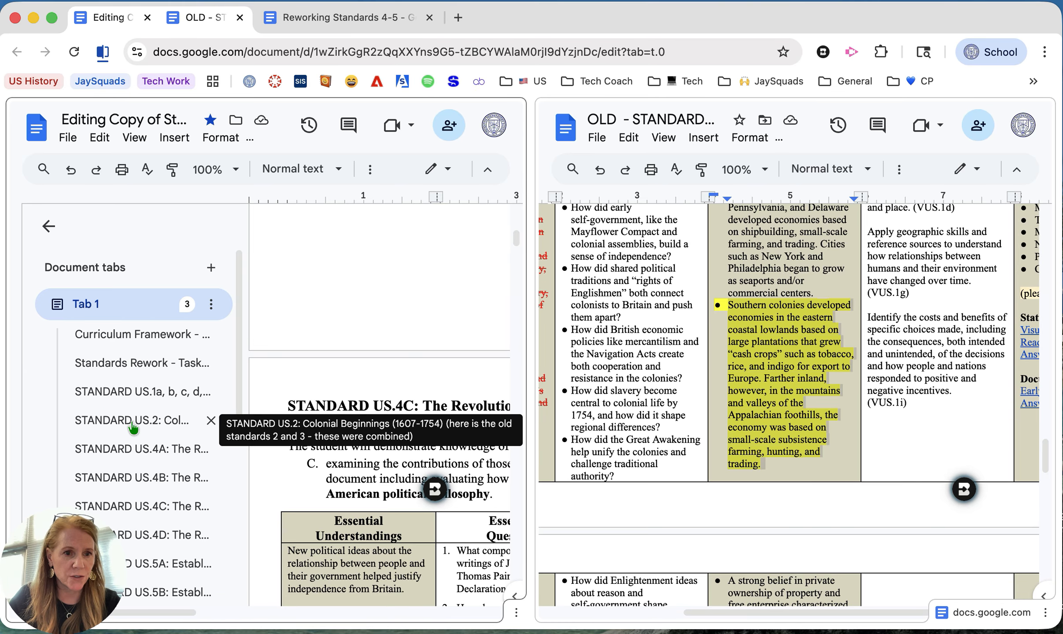
pyautogui.click(87, 419)
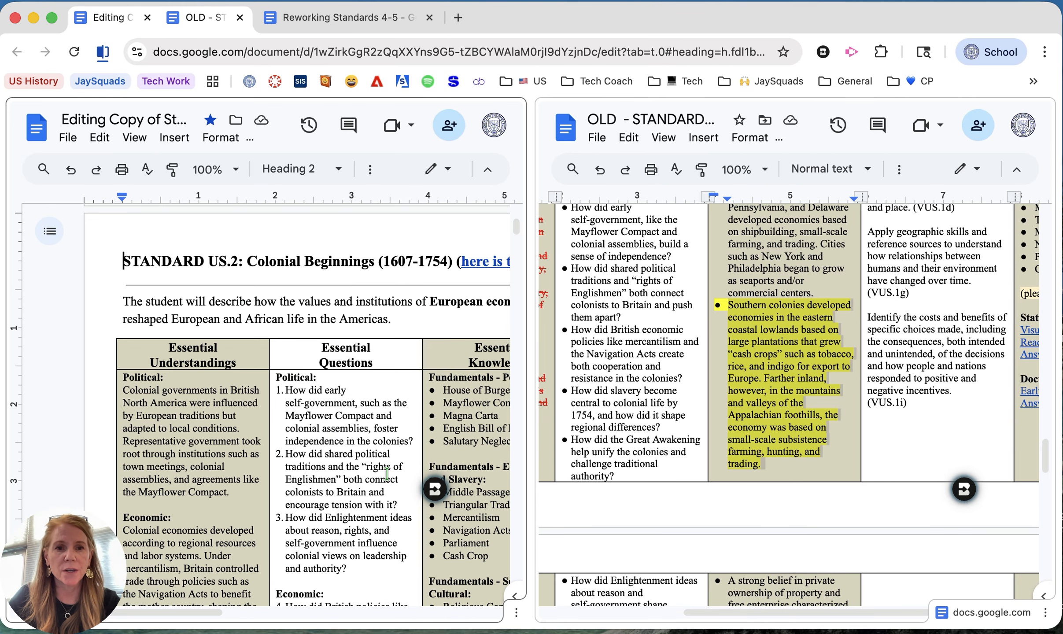
pyautogui.scroll(-5, 414, 419)
pyautogui.hscroll(1, 236, 613)
pyautogui.moveTo(236, 612); pyautogui.dragTo(289, 614)
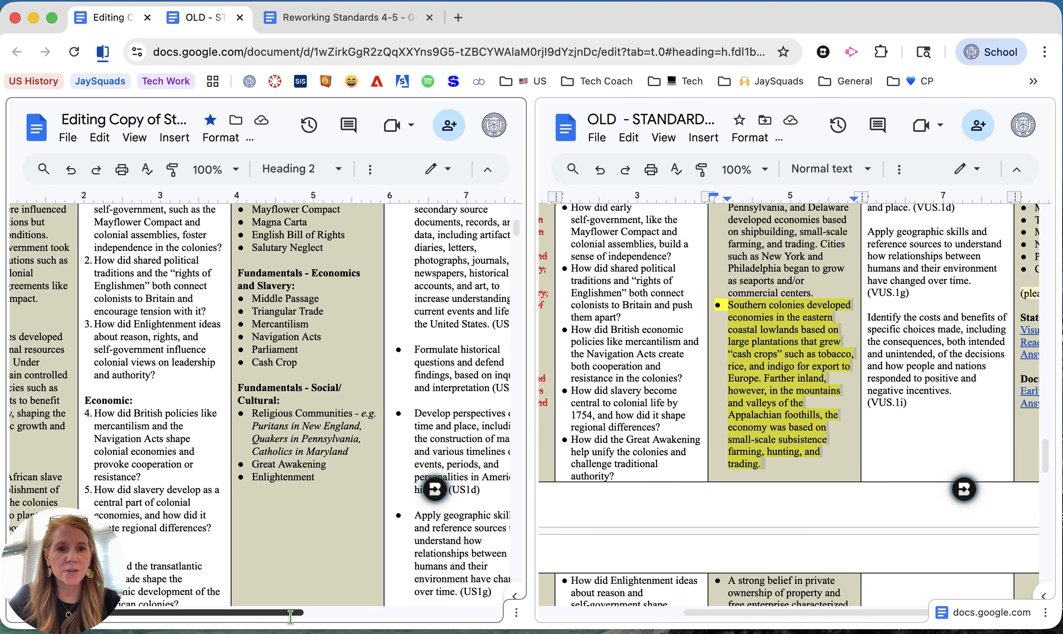
pyautogui.click(325, 475)
pyautogui.press('Return')
pyautogui.press('Return')
pyautogui.press('Return')
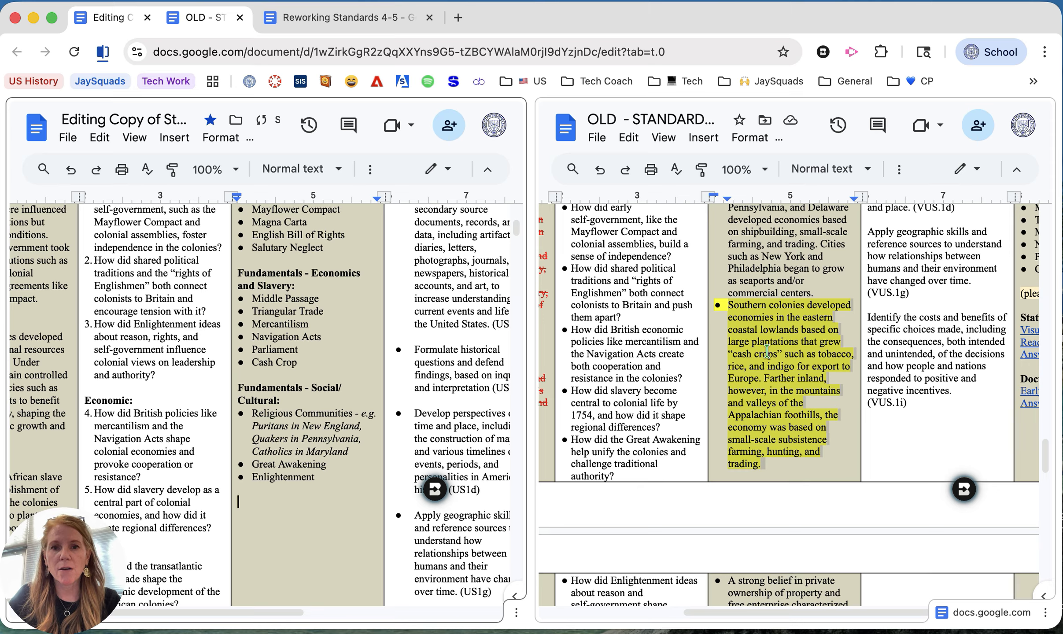
# - Copy the selected Southern colonies text and paste it with its formatting below Enlightenment in the editing copy
pyautogui.rightClick(767, 351)
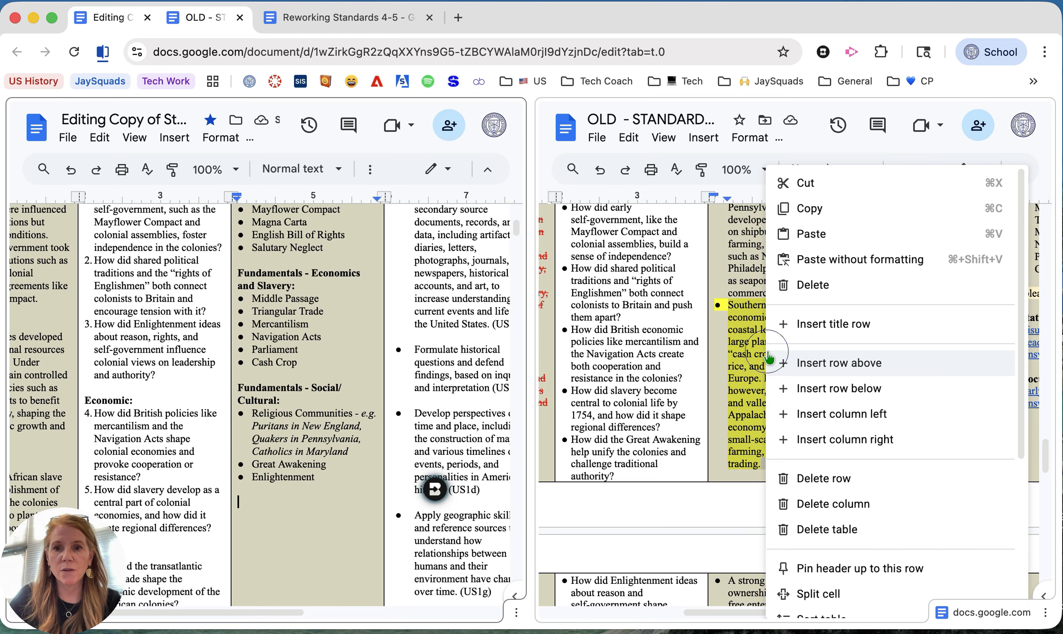
pyautogui.click(794, 219)
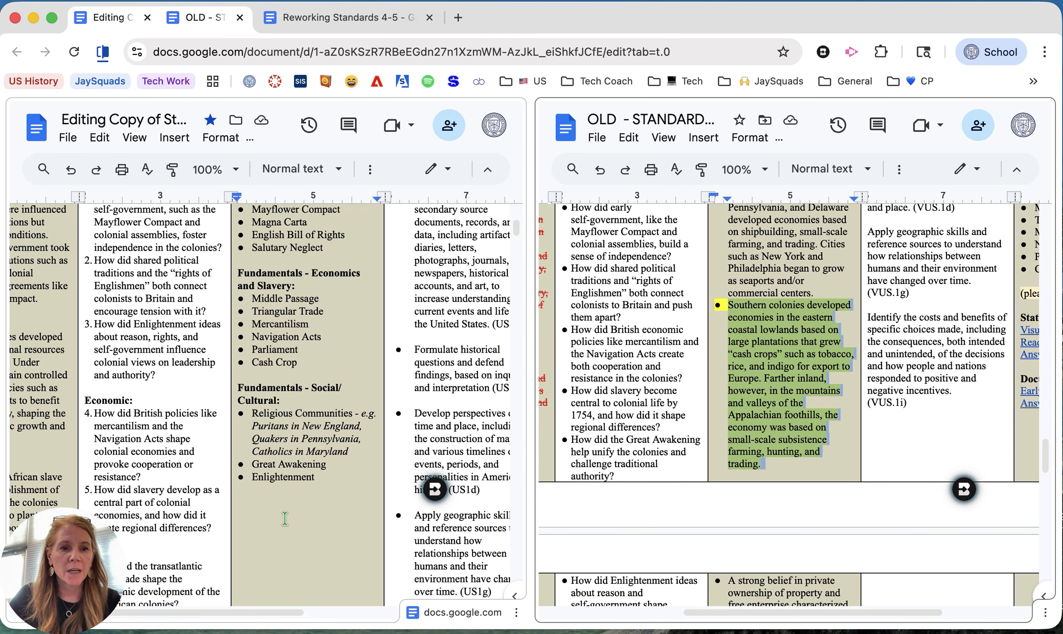
pyautogui.click(265, 497)
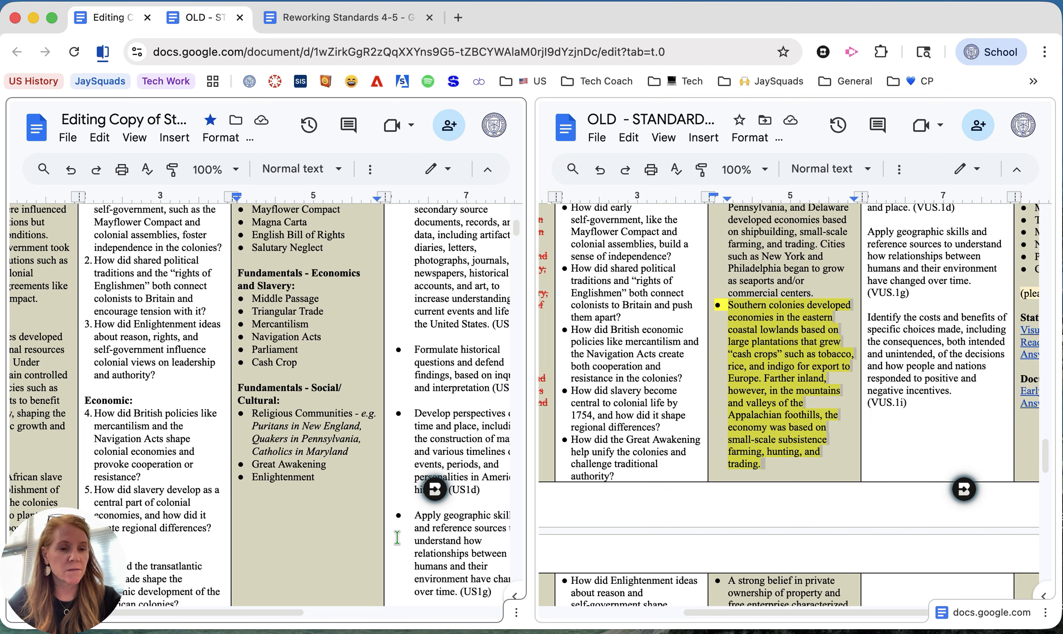
pyautogui.press('super+v')
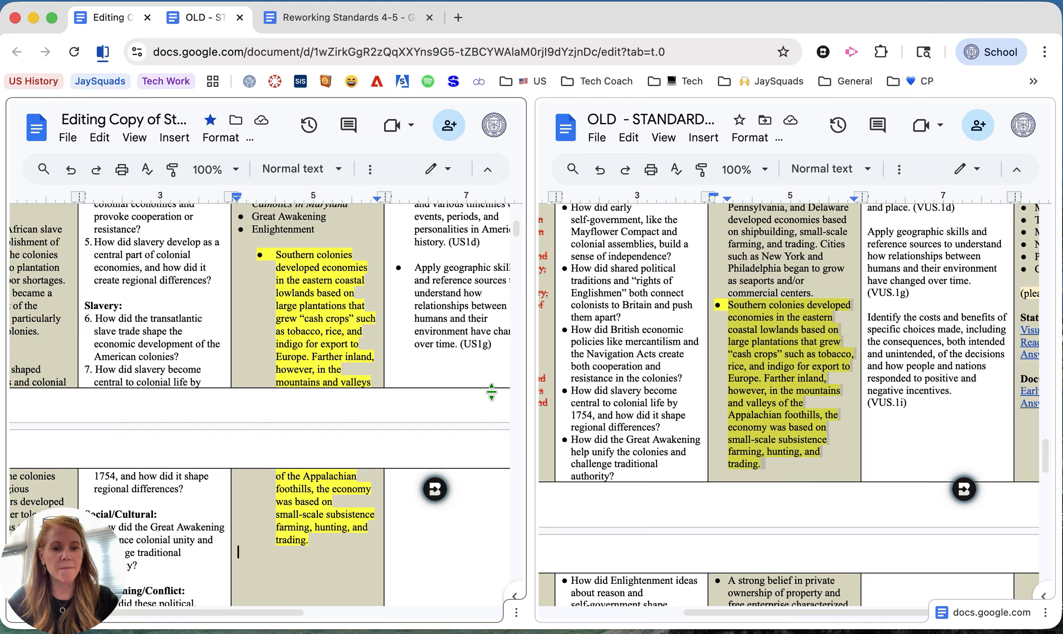
# - Undo the formatted paste back to the empty bullet and paste the Southern colonies text there without its formatting
pyautogui.press('super+z')
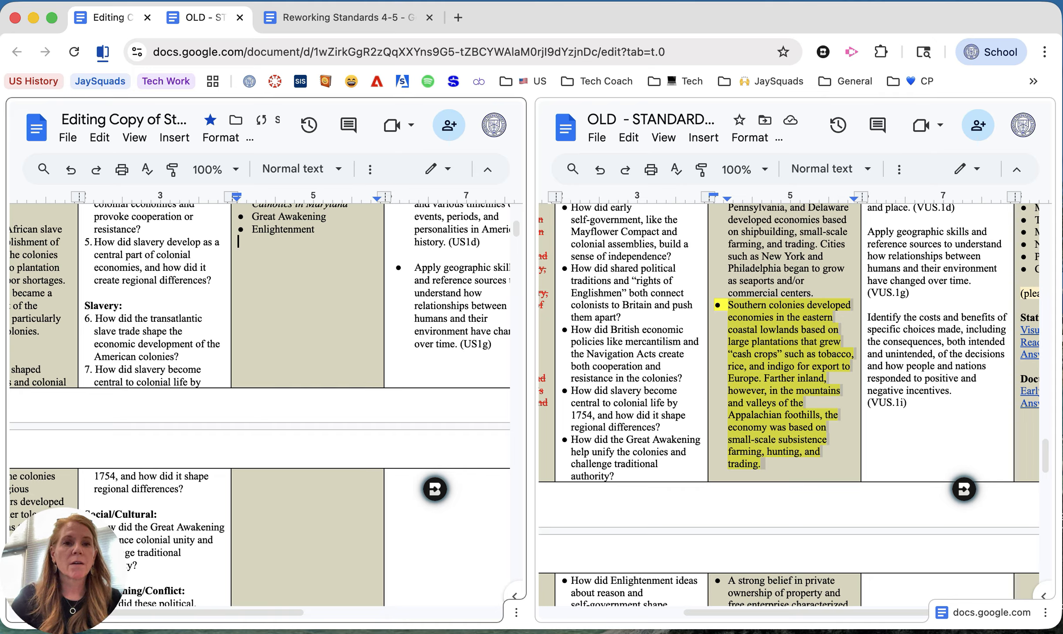
pyautogui.press('super+z')
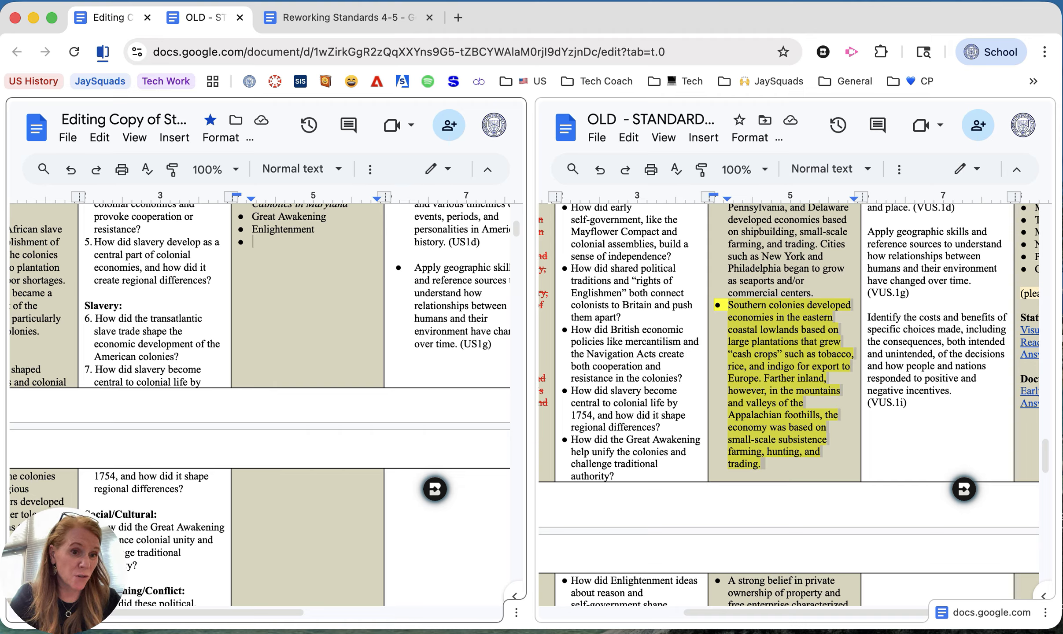
pyautogui.press('super+v')
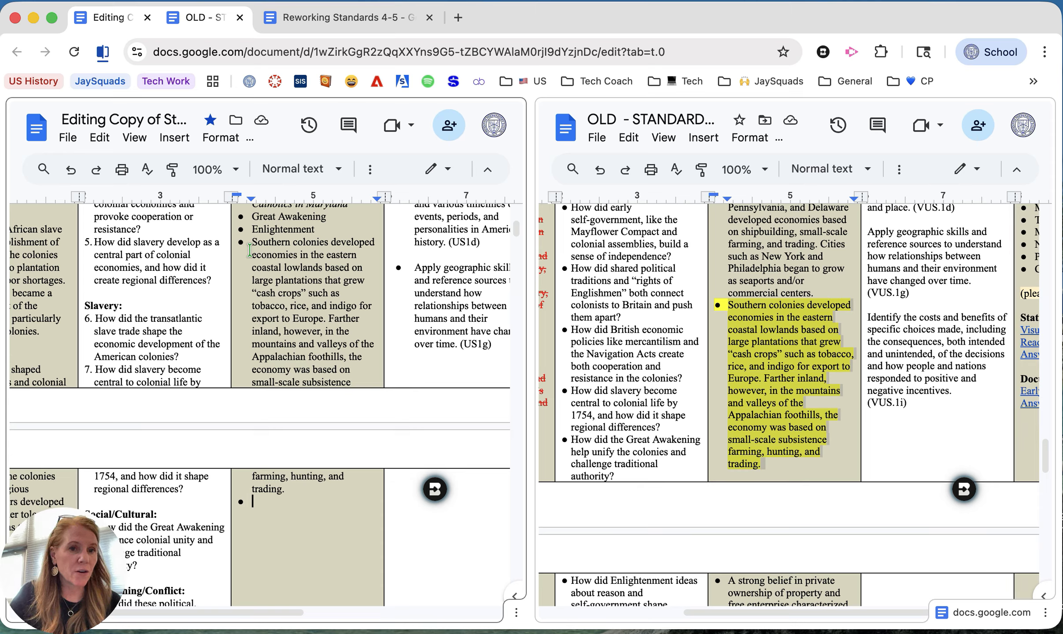
pyautogui.click(251, 249)
pyautogui.click(370, 169)
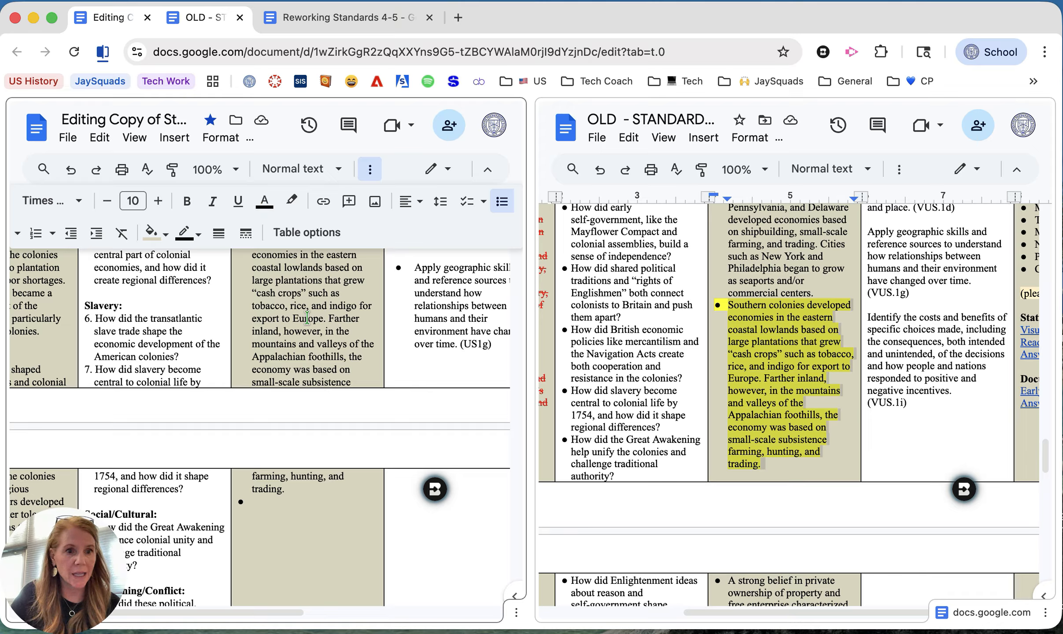
pyautogui.click(293, 205)
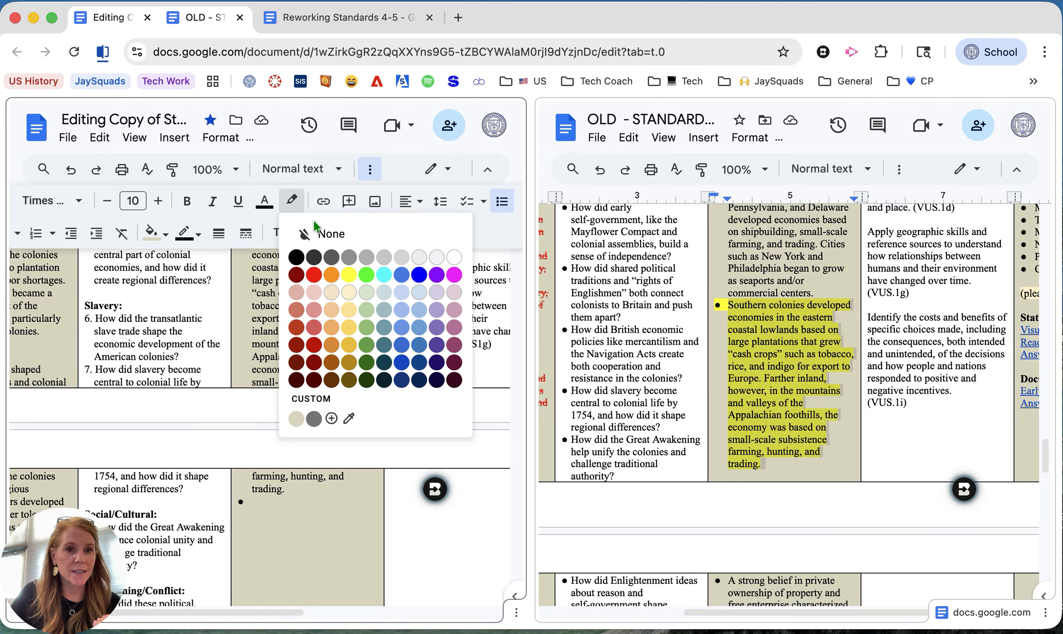
pyautogui.click(252, 281)
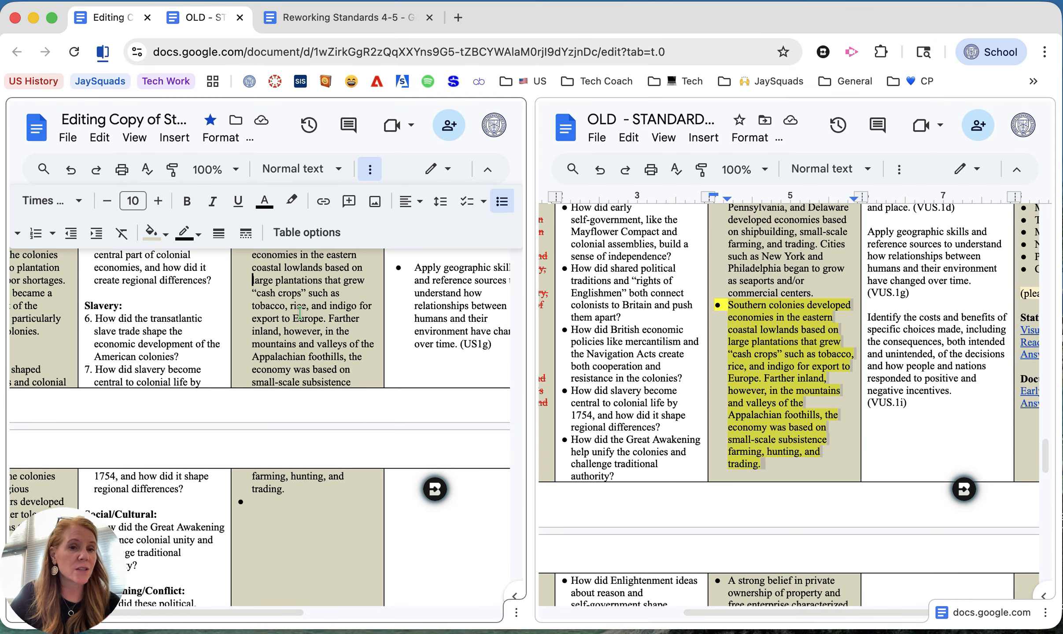
# - Close the split view's side with the old US2-3 standards document, keeping the editing copy open
pyautogui.scroll(5, 338, 345)
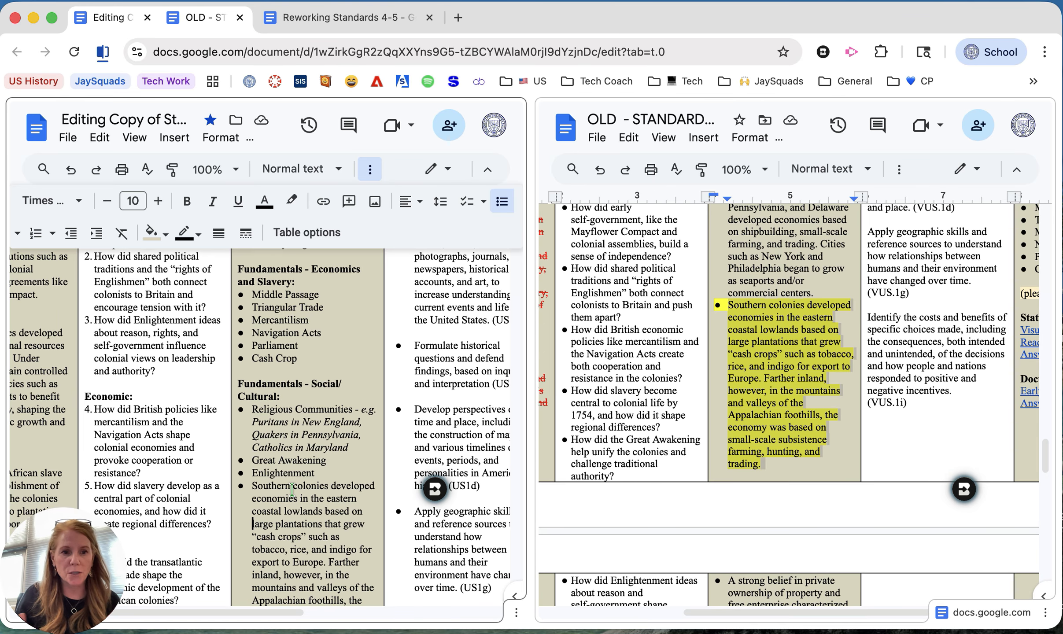
pyautogui.scroll(-5, 292, 489)
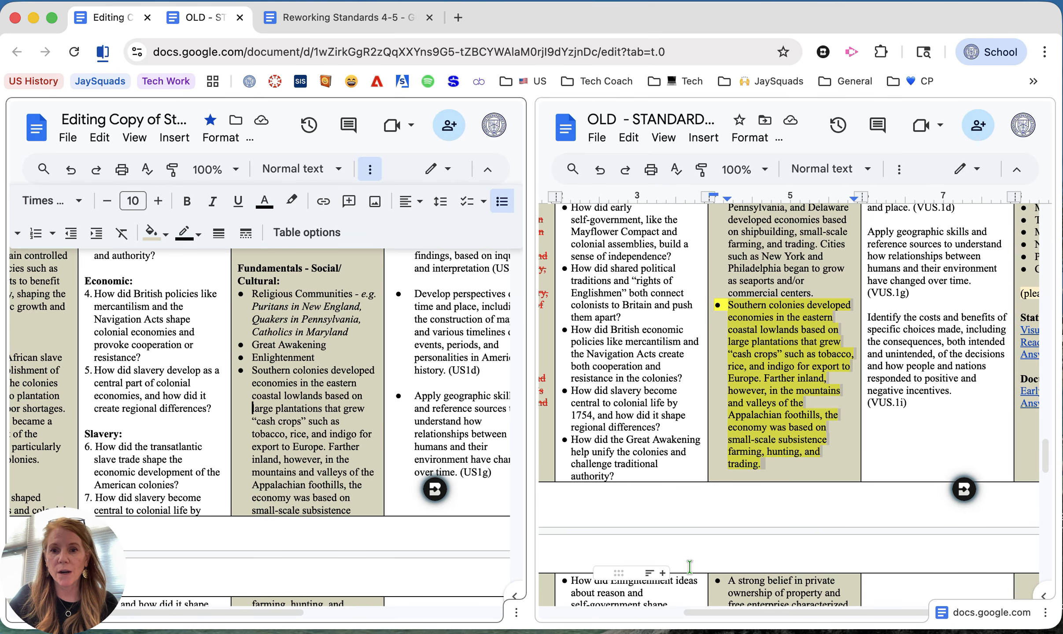
pyautogui.scroll(-3, 690, 567)
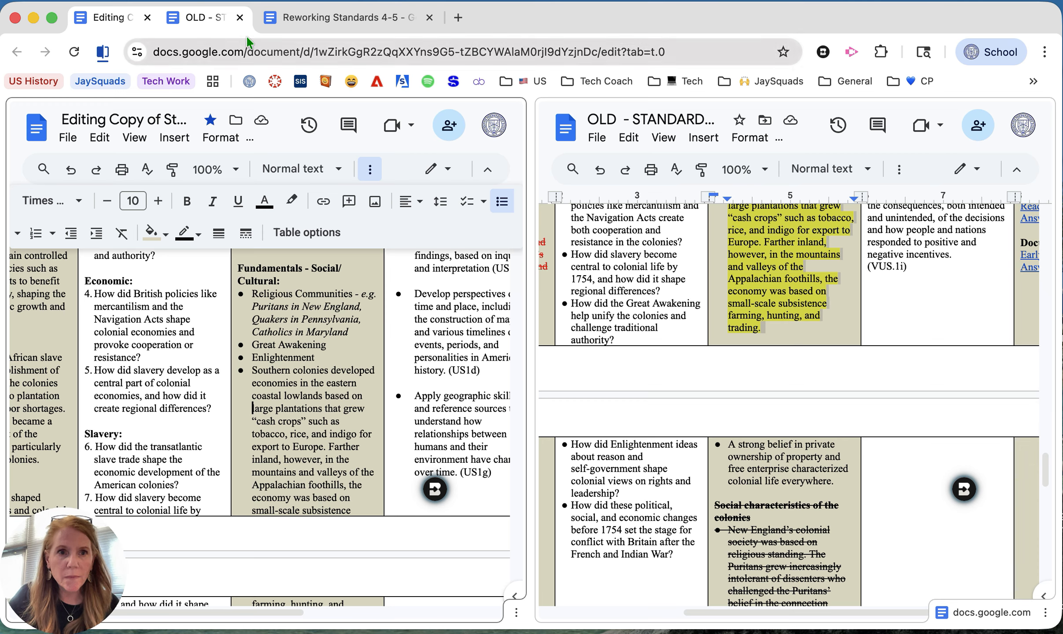
pyautogui.rightClick(190, 18)
pyautogui.moveTo(344, 46)
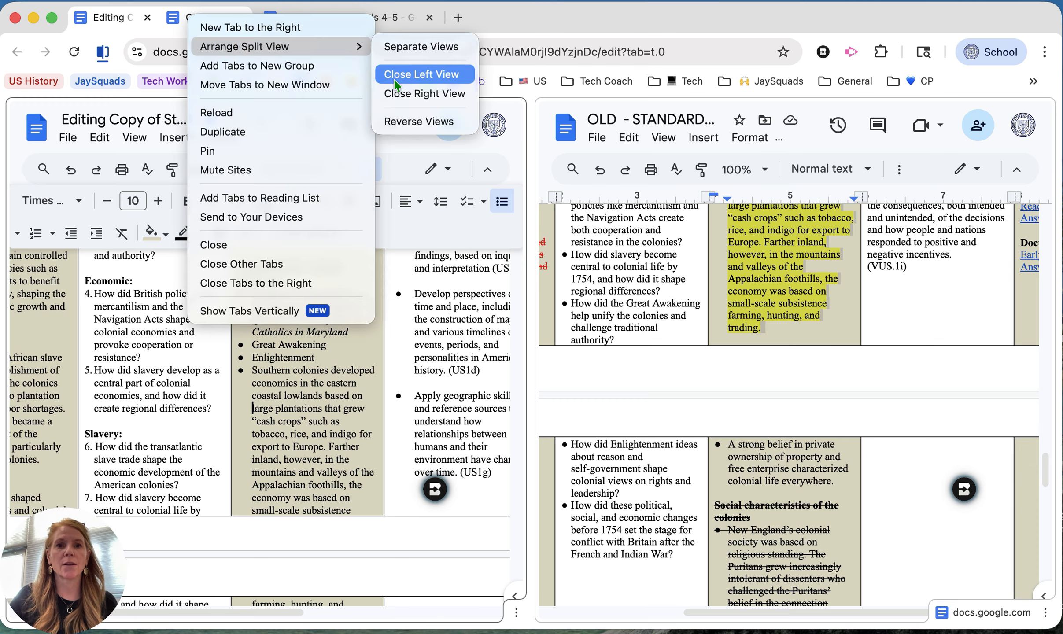
pyautogui.click(399, 94)
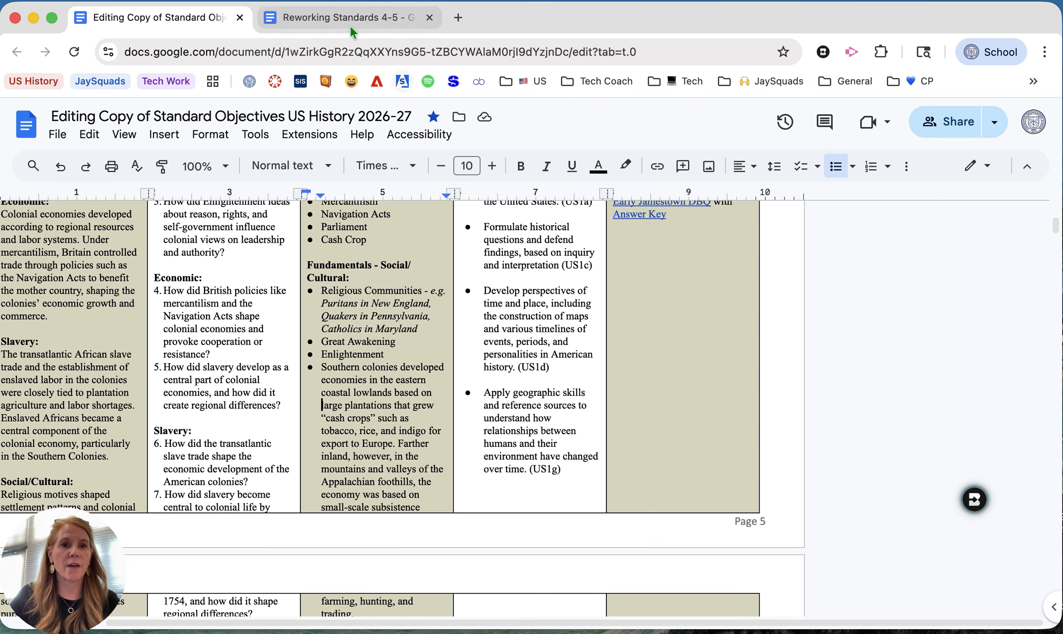
# - Show the Reworking Standards 4-5 document in a new split view beside the editing copy
pyautogui.click(348, 18)
pyautogui.rightClick(350, 20)
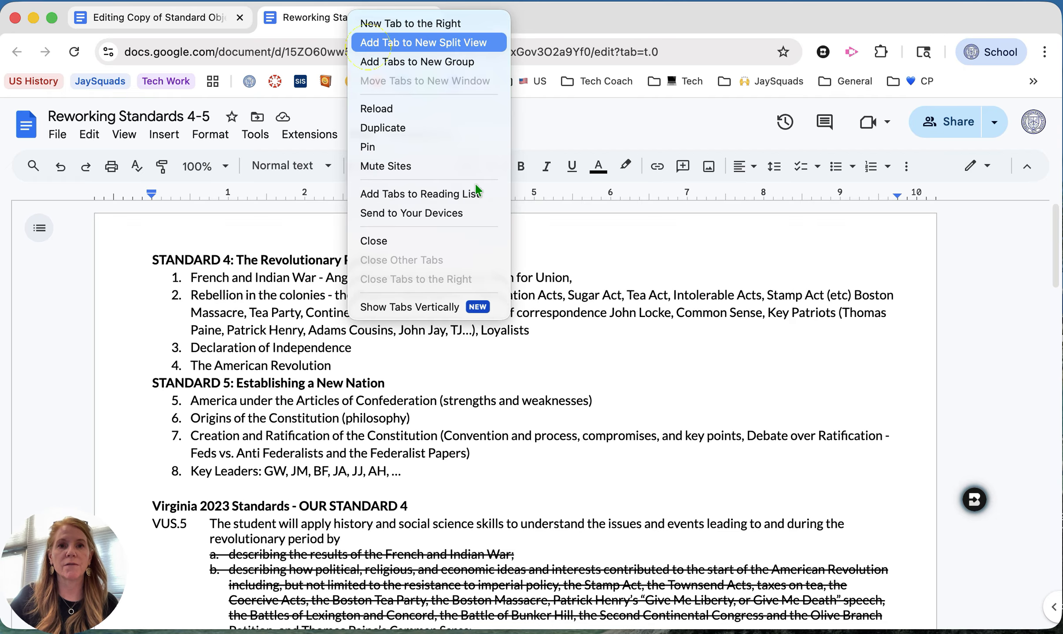
pyautogui.click(396, 42)
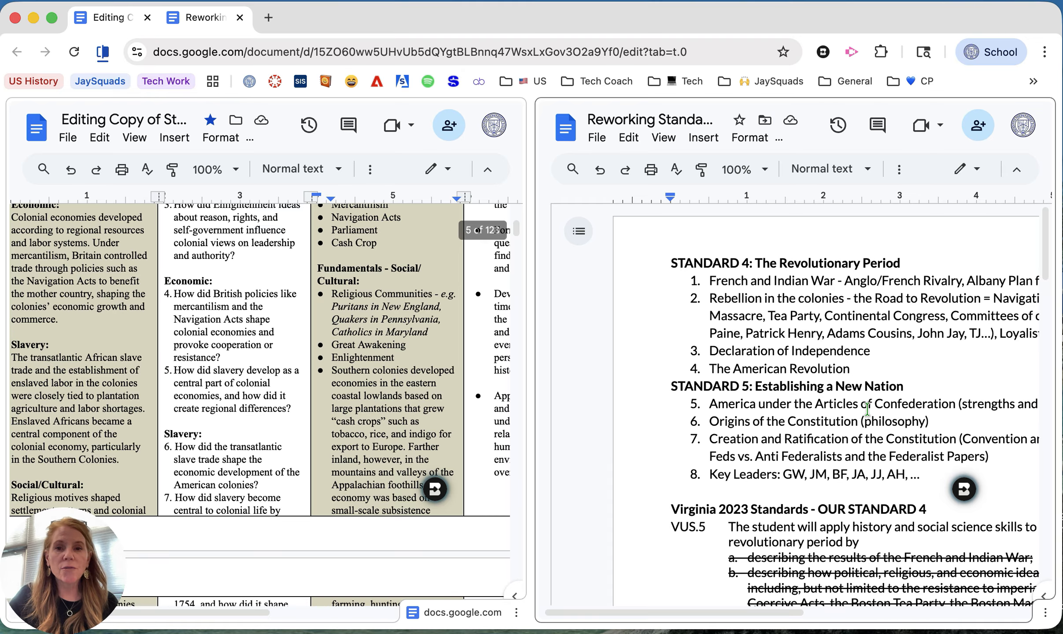
# - Delete the pasted Southern colonies text and the empty bullet below Enlightenment in the editing copy
pyautogui.click(400, 358)
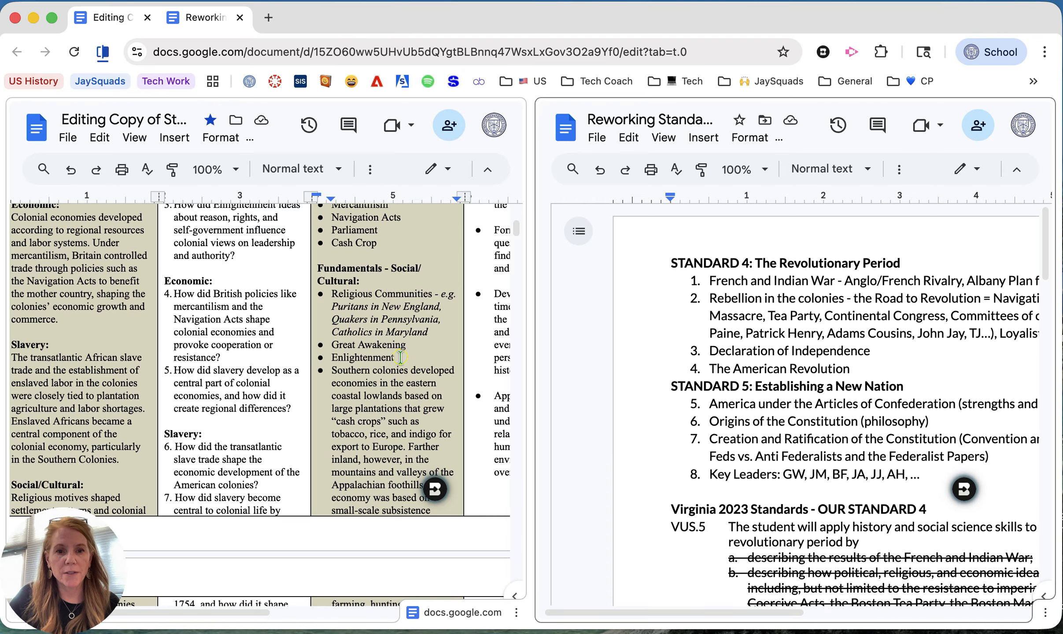
pyautogui.moveTo(401, 357); pyautogui.dragTo(420, 586)
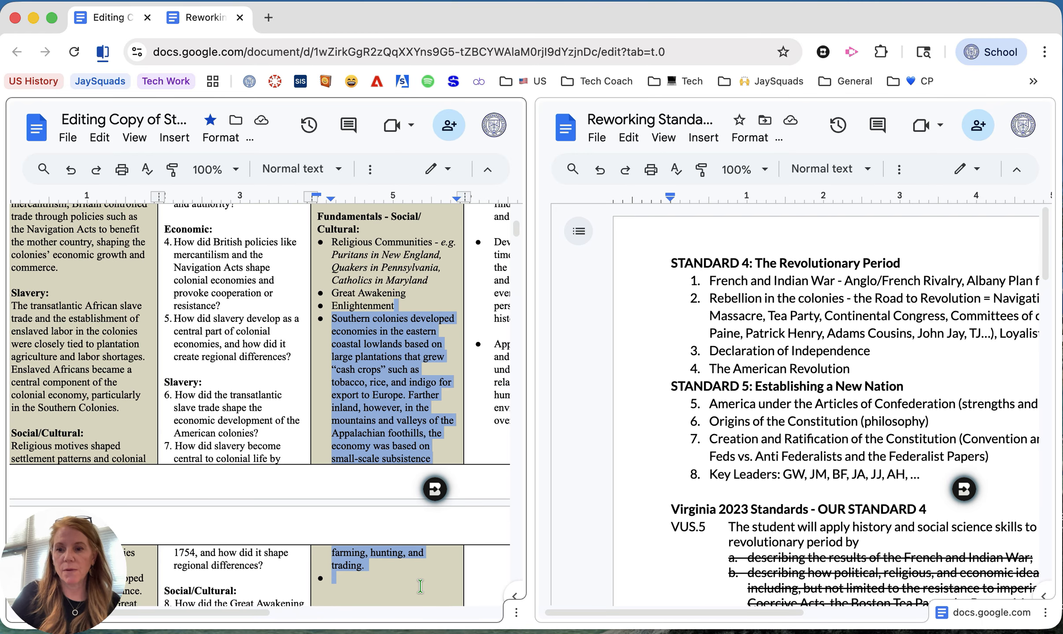
pyautogui.press('BackSpace')
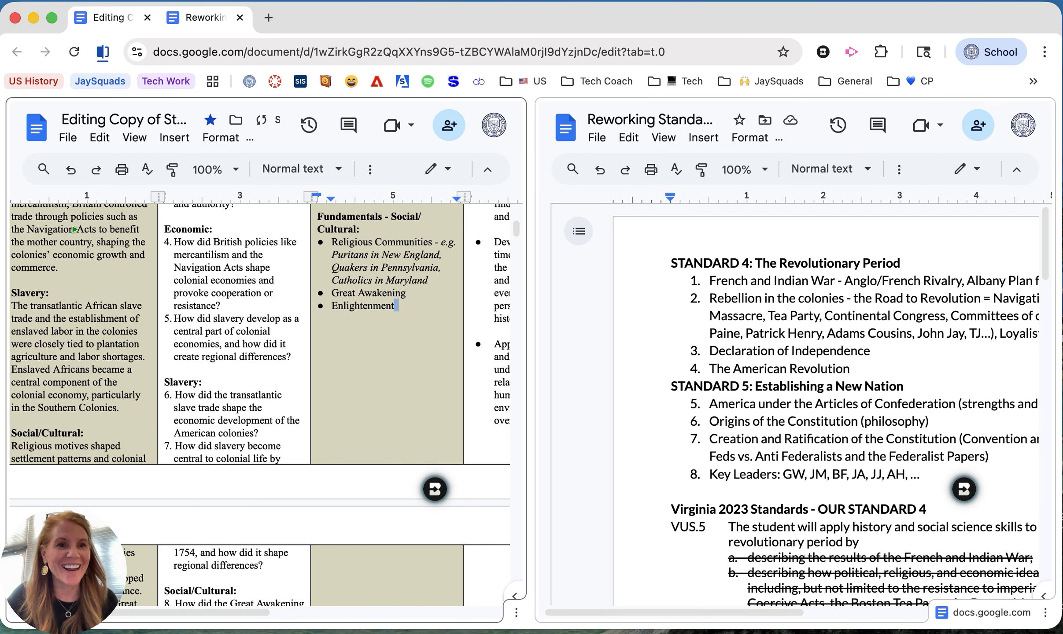
# - Review the Virginia 2023 Standards section of the Reworking Standards 4-5 document alongside the editing copy's first columns
pyautogui.moveTo(205, 612); pyautogui.dragTo(82, 619)
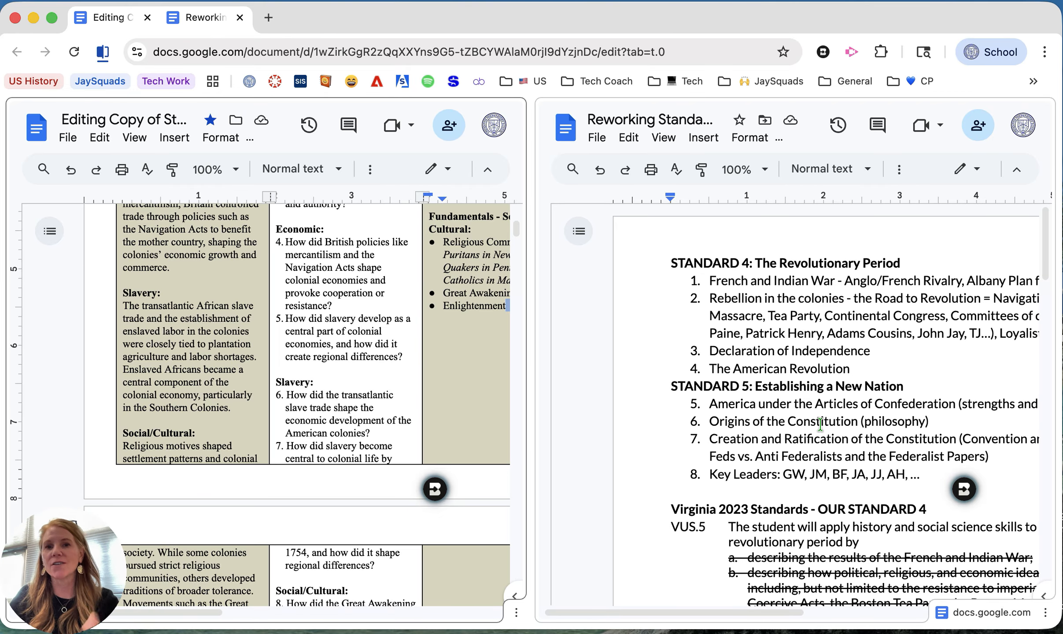
pyautogui.scroll(-5, 854, 493)
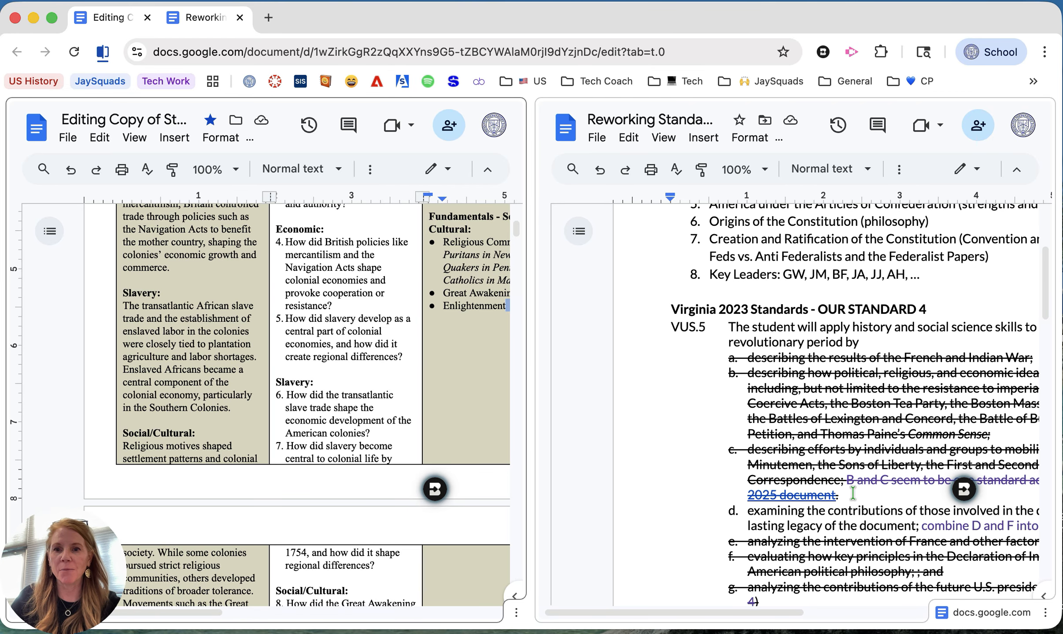
# - Bring the editing copy to STANDARD US.5A through its outline, alongside the old STANDARD US.5E section of the Reworking Standards document
pyautogui.scroll(-15, 853, 494)
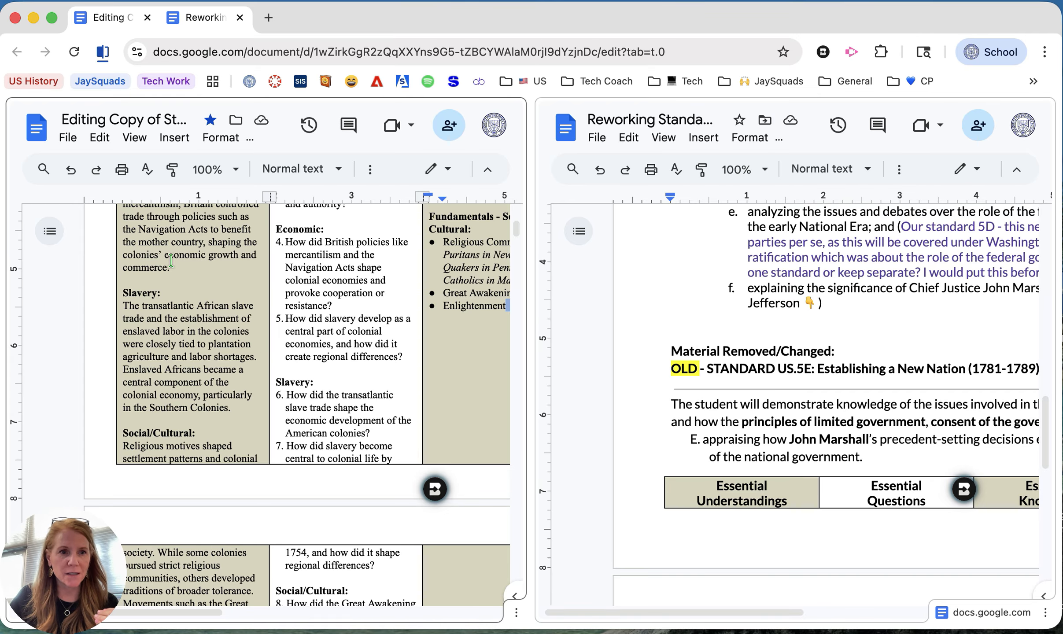
pyautogui.click(51, 232)
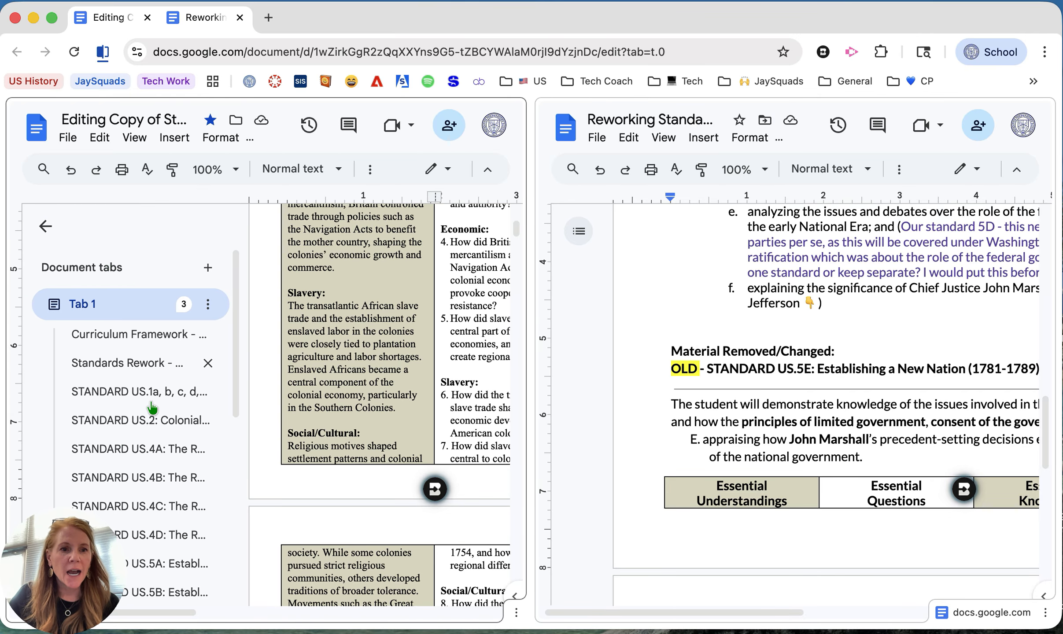
pyautogui.scroll(-1, 141, 445)
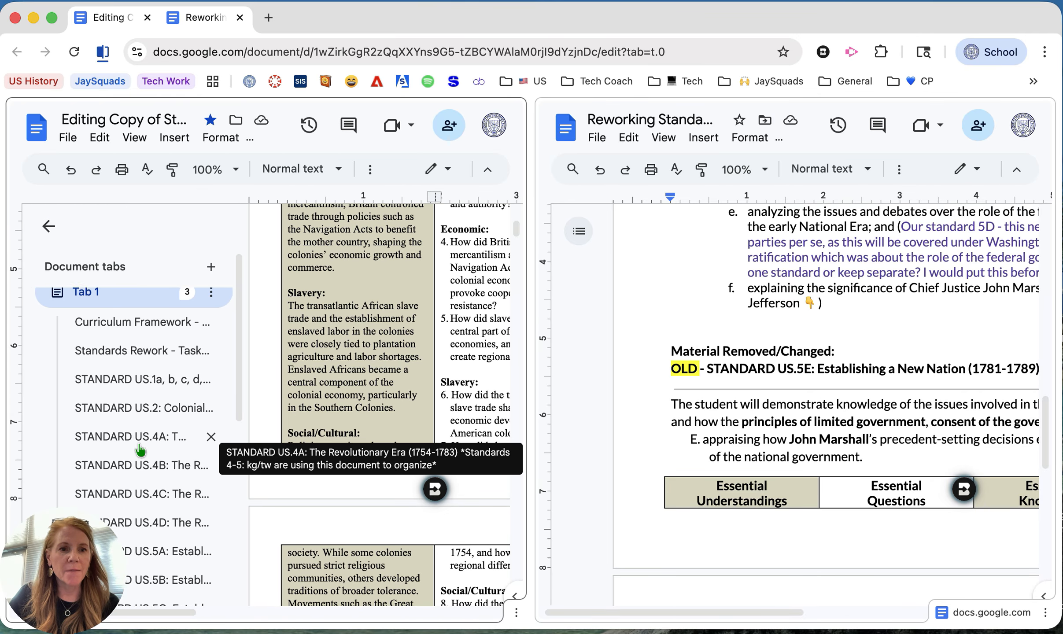
pyautogui.click(142, 536)
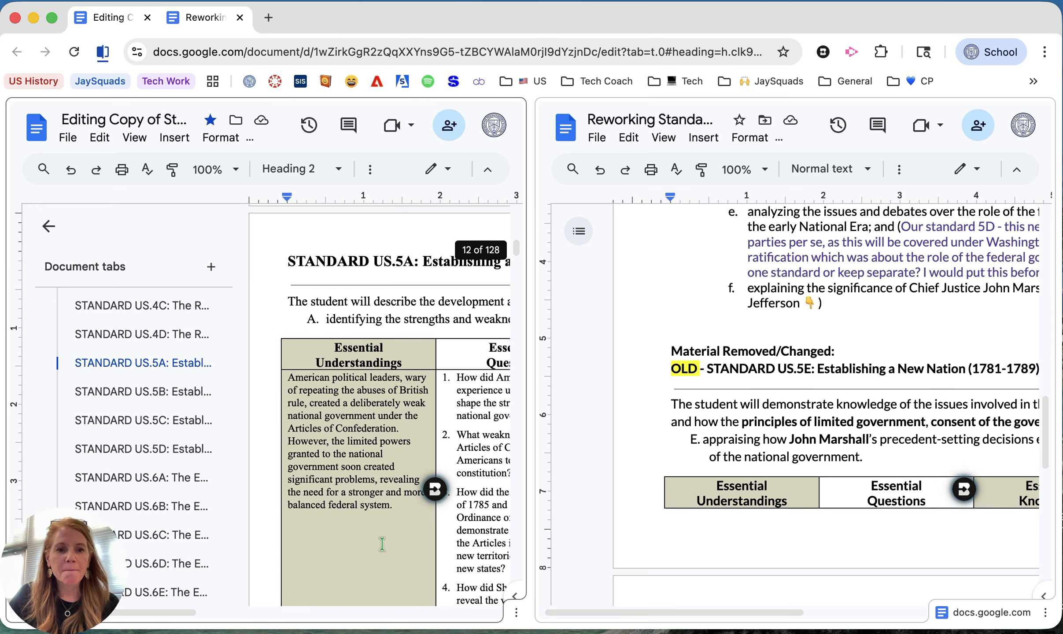
pyautogui.hscroll(10, 176, 619)
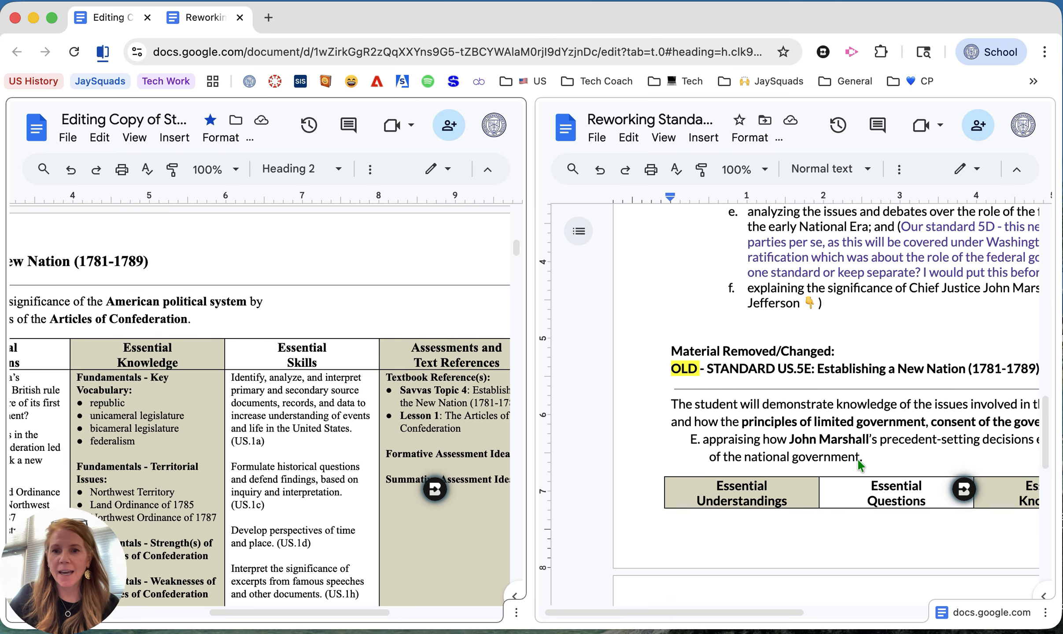
# - Copy the Chief Justice John Marshall essential question from the old US.5E table in the Reworking Standards document
pyautogui.scroll(-7, 919, 441)
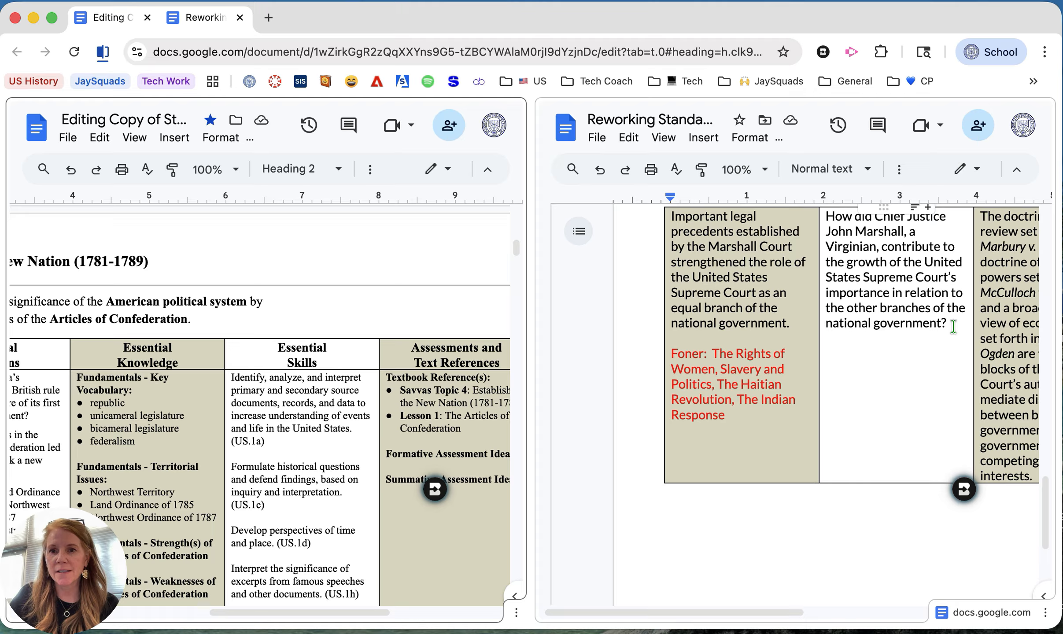
pyautogui.moveTo(953, 327); pyautogui.dragTo(827, 218)
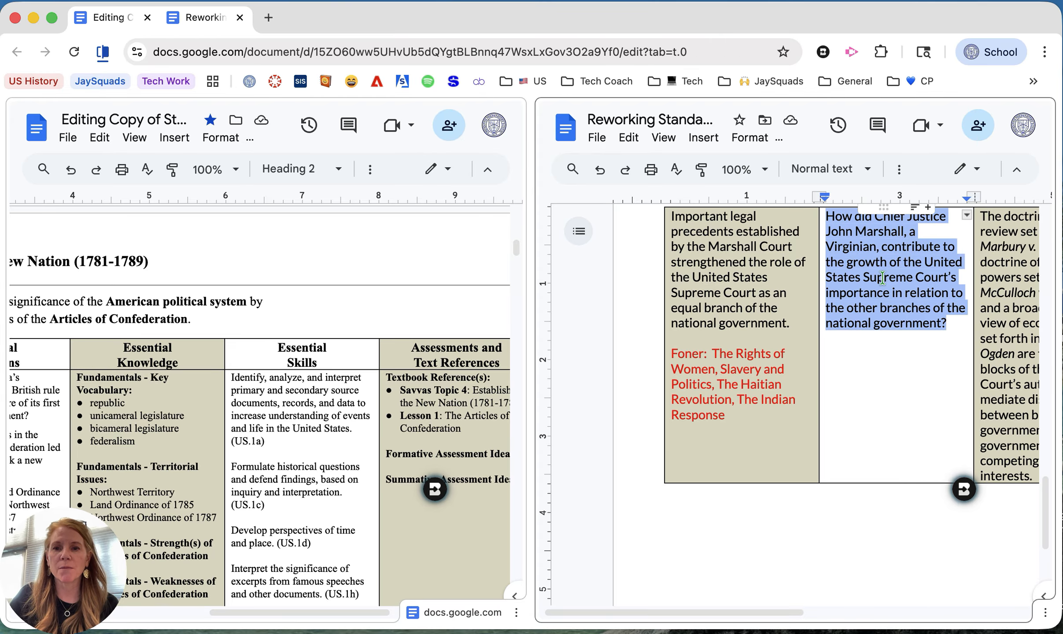
pyautogui.rightClick(842, 276)
pyautogui.click(857, 208)
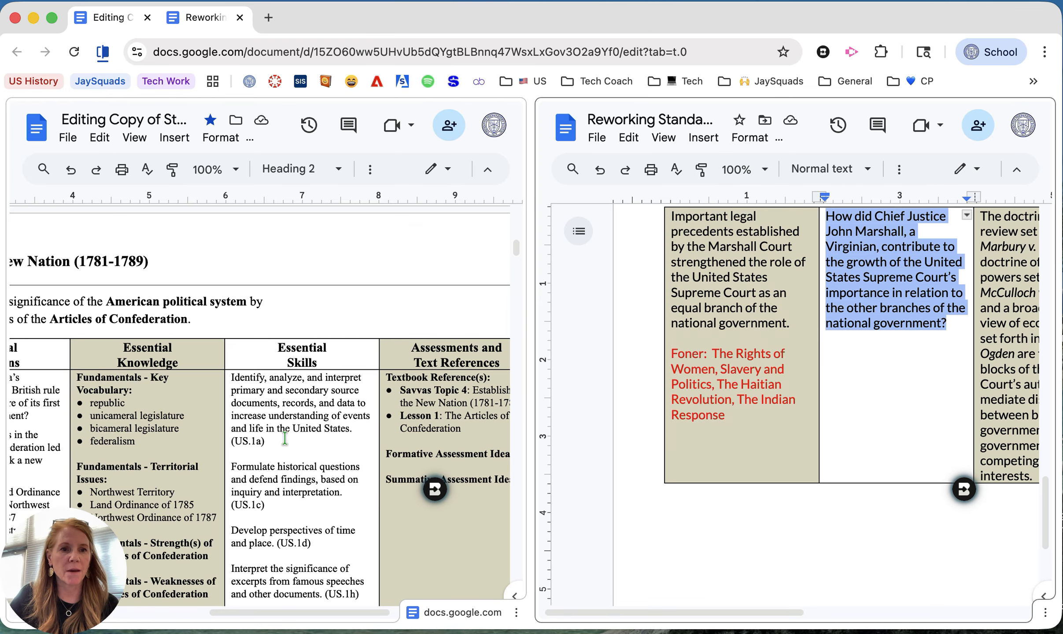
# - Add an empty fifth item after the Shays' Rebellion question in the US.5A Essential Questions column of the editing copy
pyautogui.moveTo(303, 616); pyautogui.dragTo(204, 616)
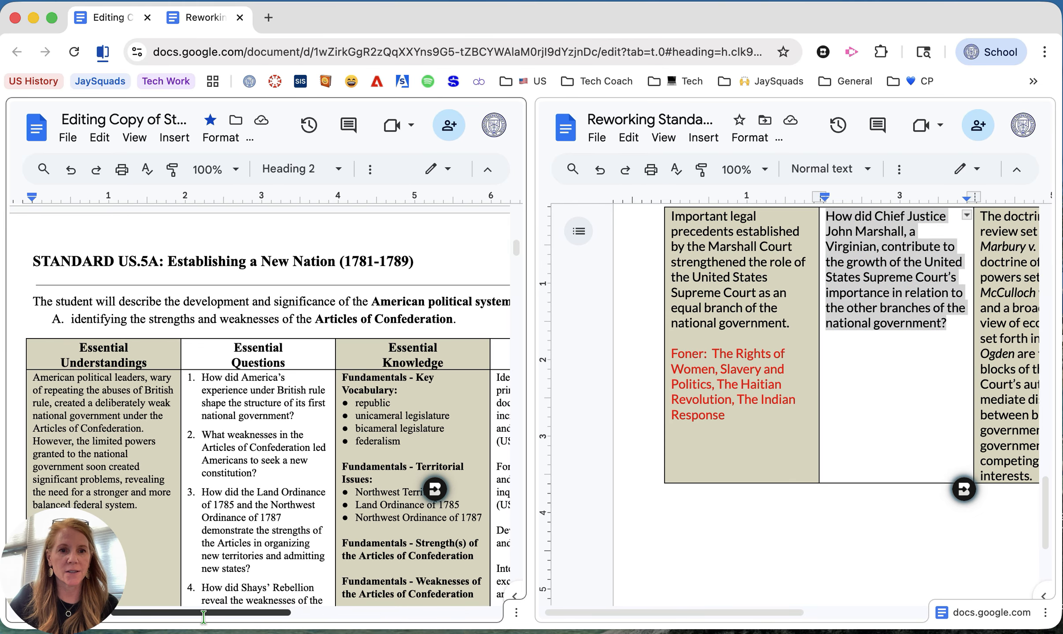
pyautogui.scroll(-5, 247, 479)
pyautogui.click(247, 357)
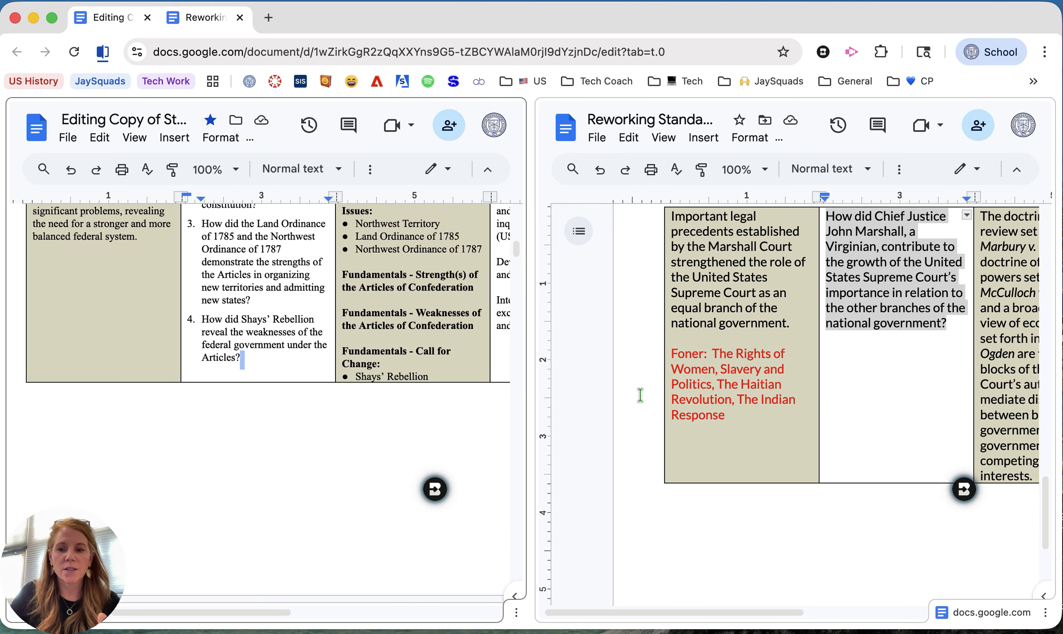
pyautogui.press('Return')
# - Try pasting the copied question into item 5 with its source formatting and without formatting, undoing each paste
pyautogui.press('super+v')
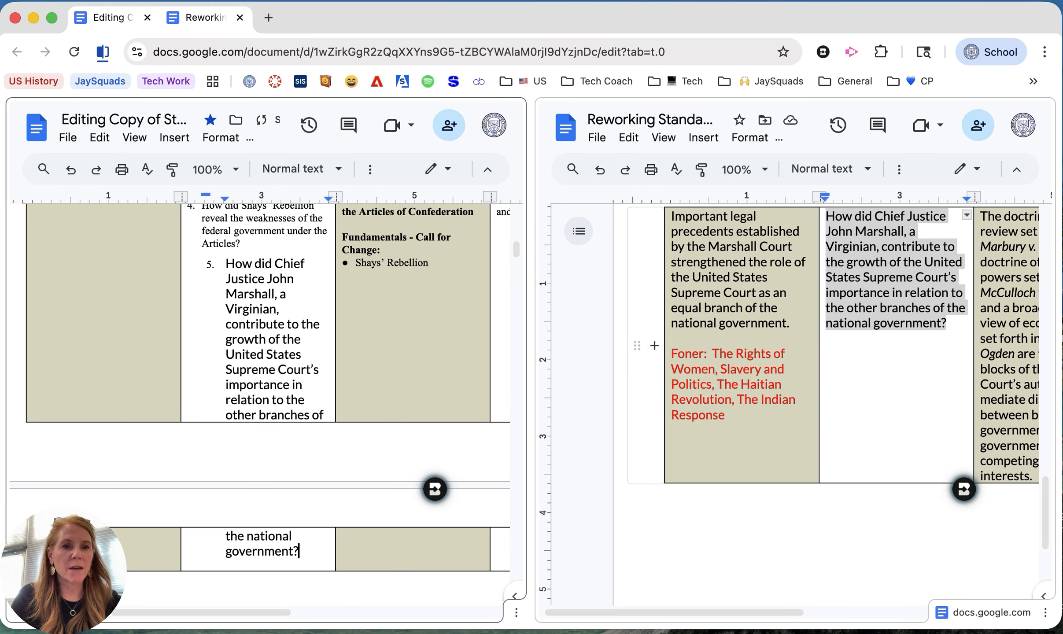
pyautogui.press('super+z')
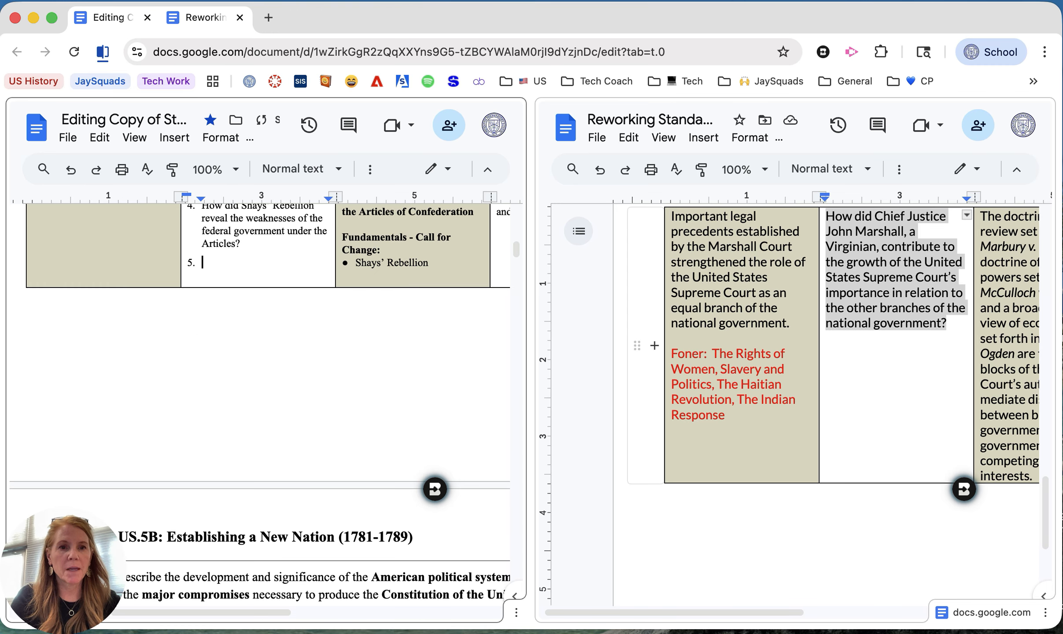
pyautogui.press('super+shift+v')
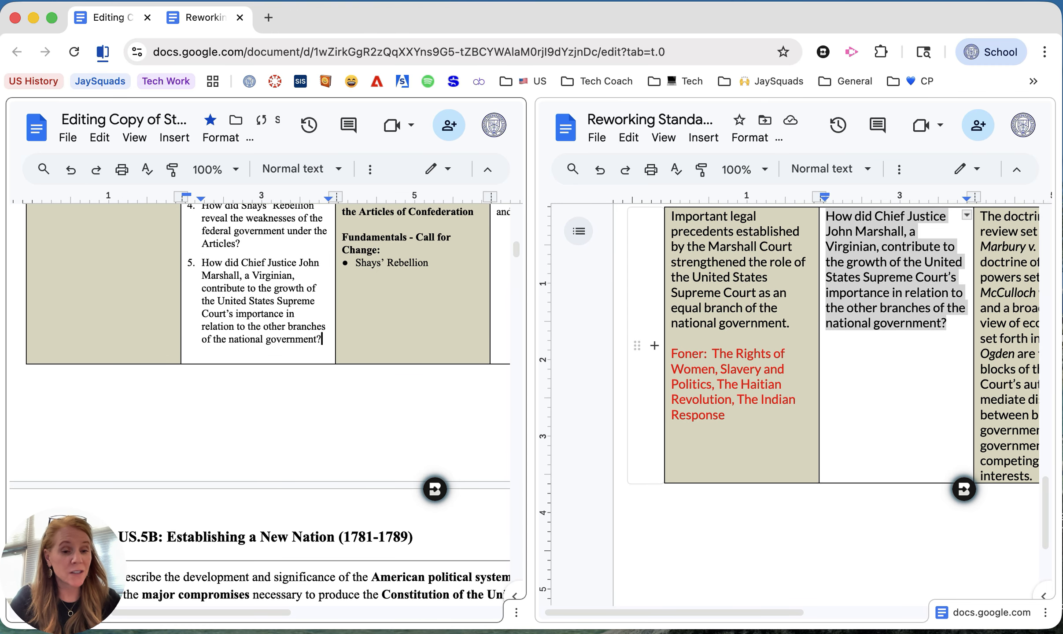
pyautogui.press('super+z')
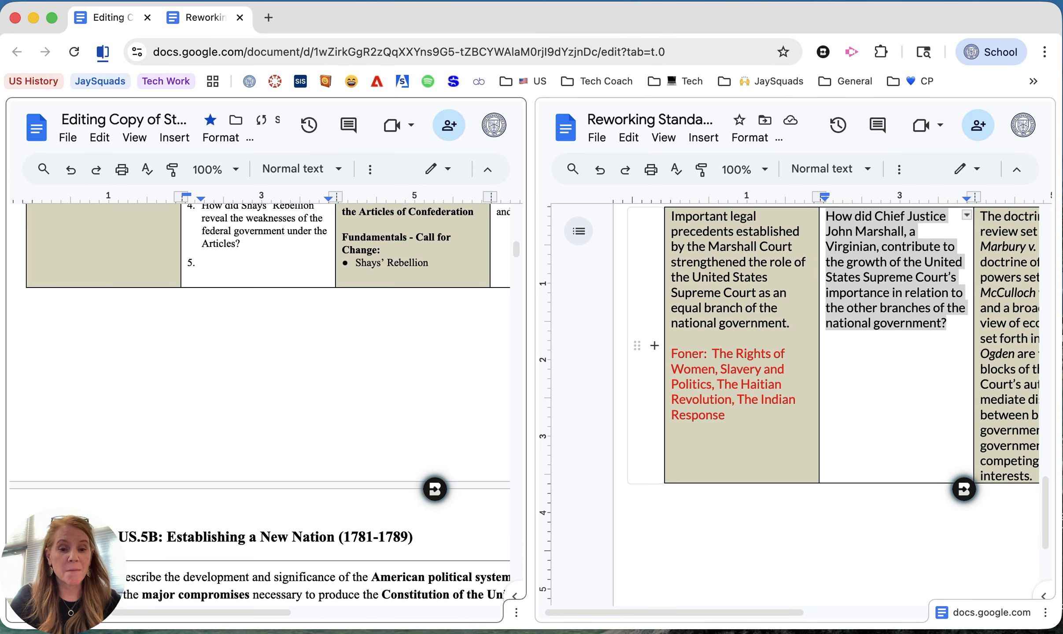
# - Paste the Marshall question into item 5 with its source formatting, and replace it with an unformatted paste matching the list
pyautogui.press('super+v')
pyautogui.moveTo(226, 264); pyautogui.dragTo(314, 553)
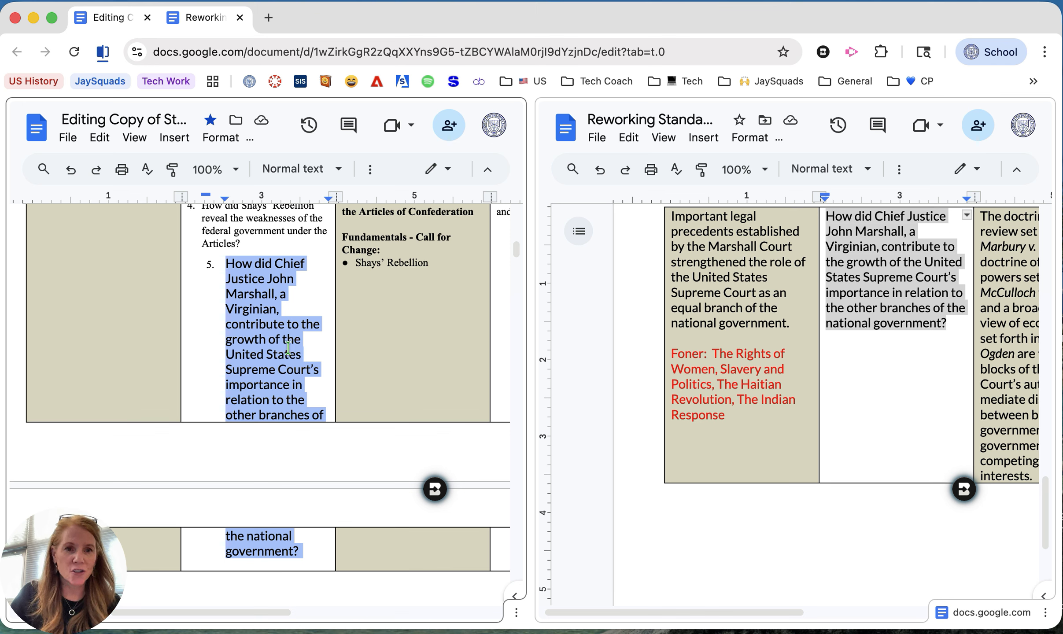
pyautogui.press('BackSpace')
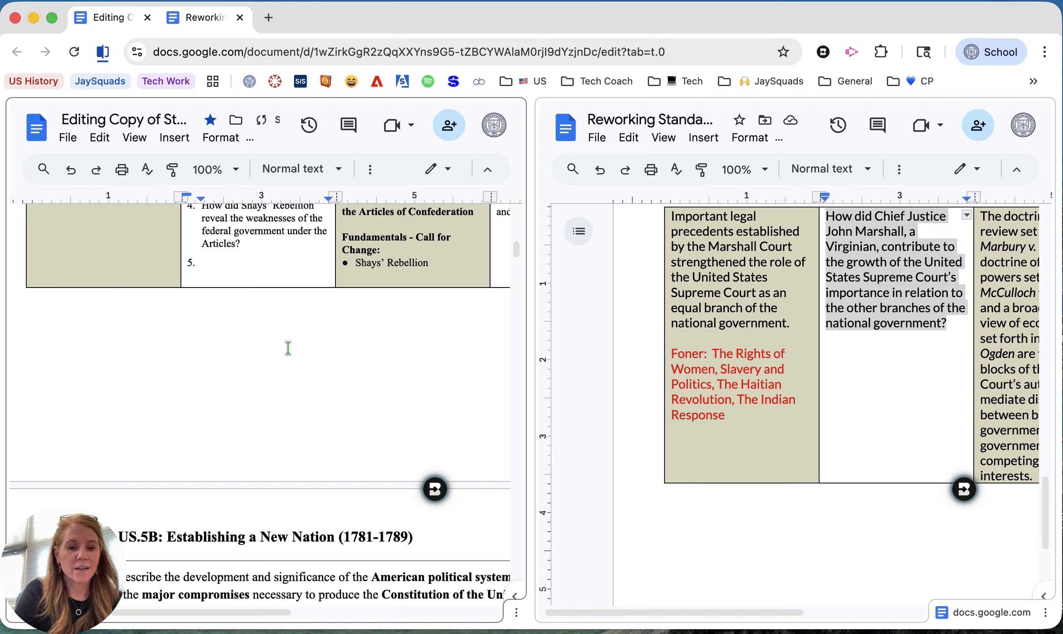
pyautogui.press('super+v')
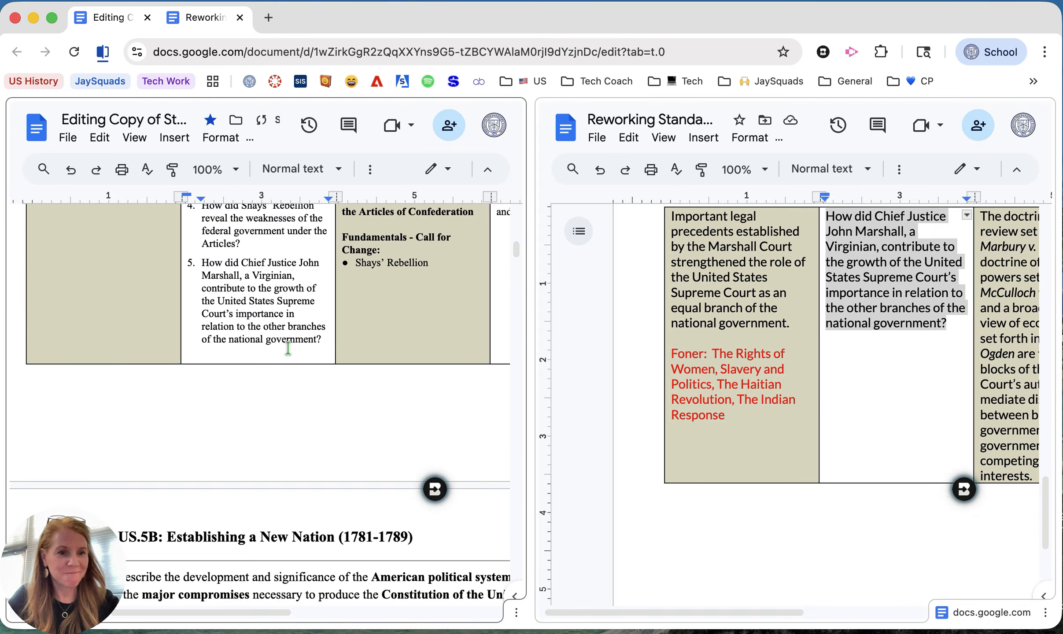